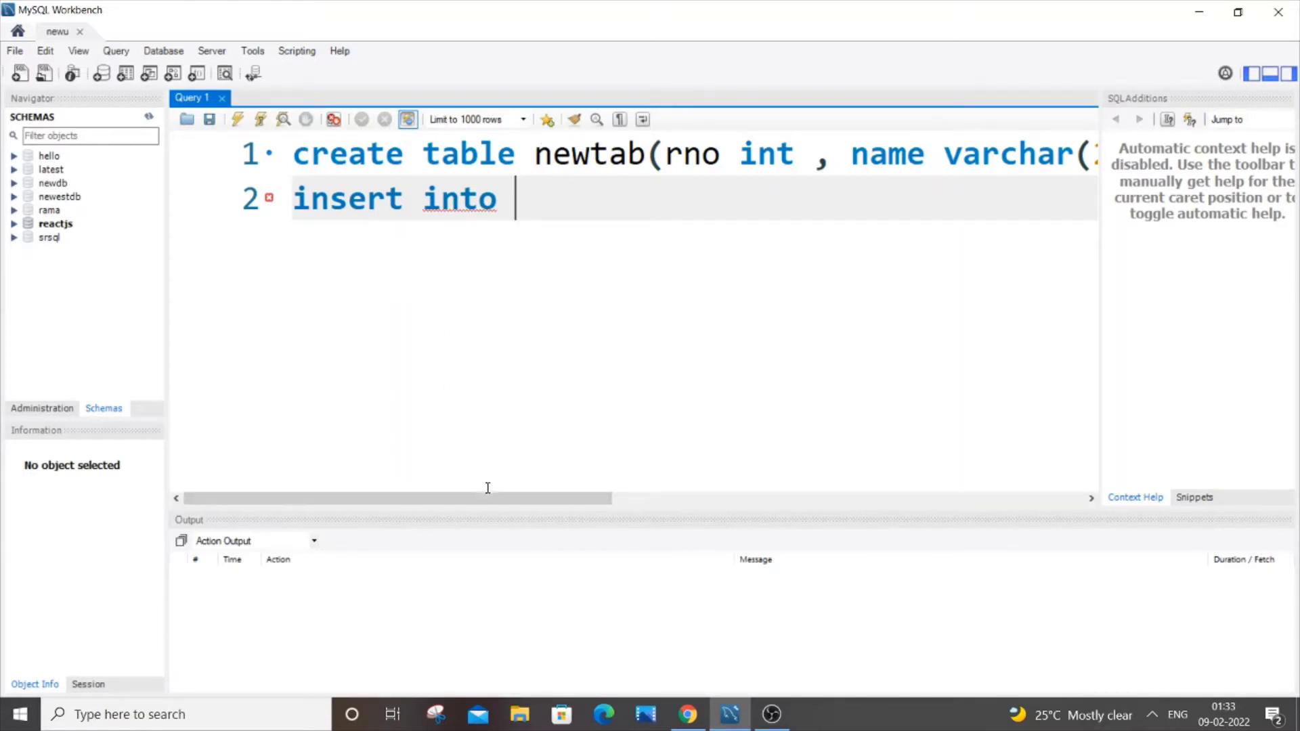
drag(488, 488, 540, 490)
- Run CREATE TABLE newtab(rno int, name varchar(20)) to create the table
double_click(570, 168)
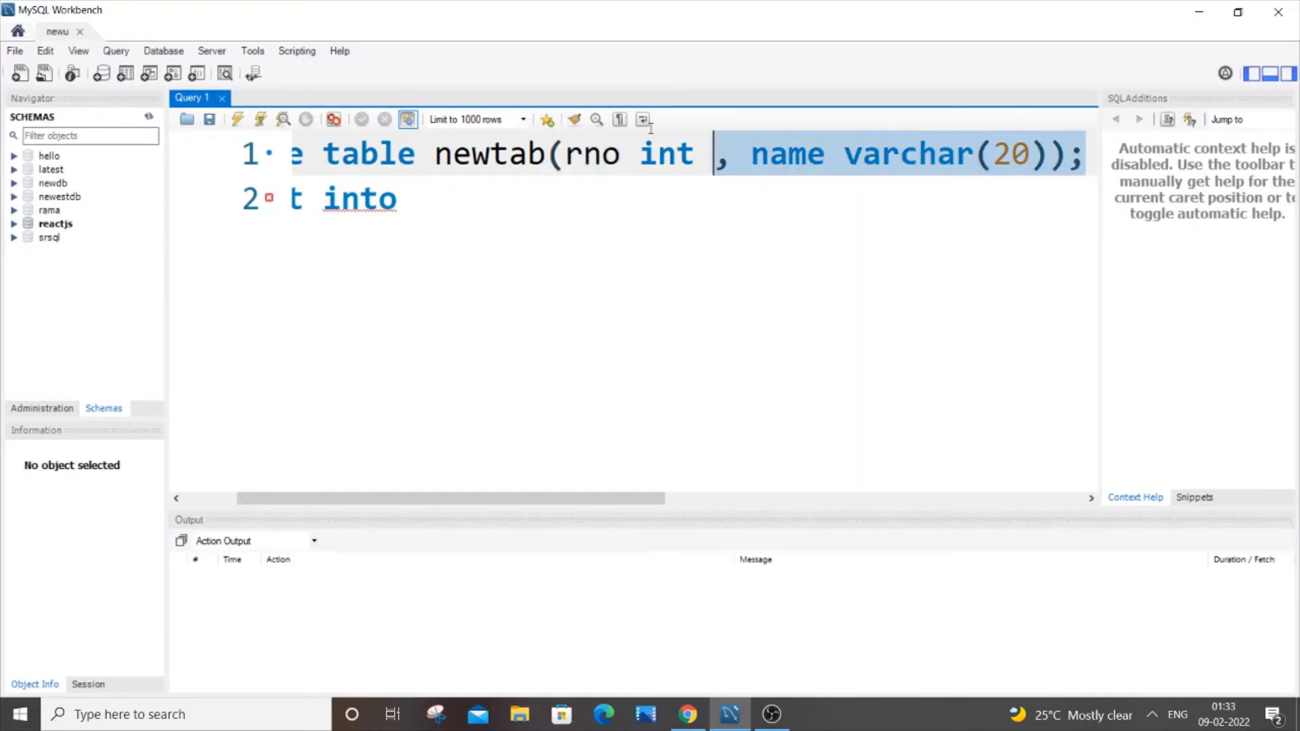
drag(1086, 159, 290, 155)
click(239, 120)
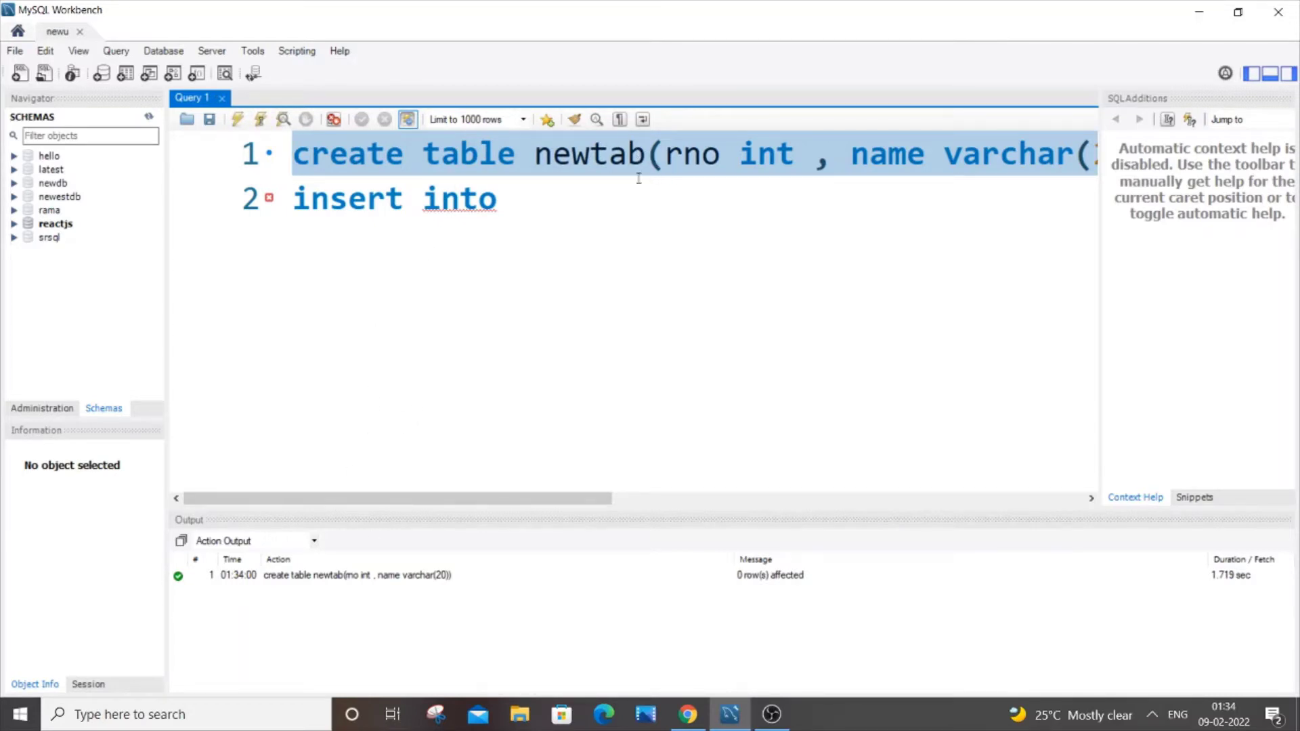
- Insert the row (1, "k") into newtab
click(551, 220)
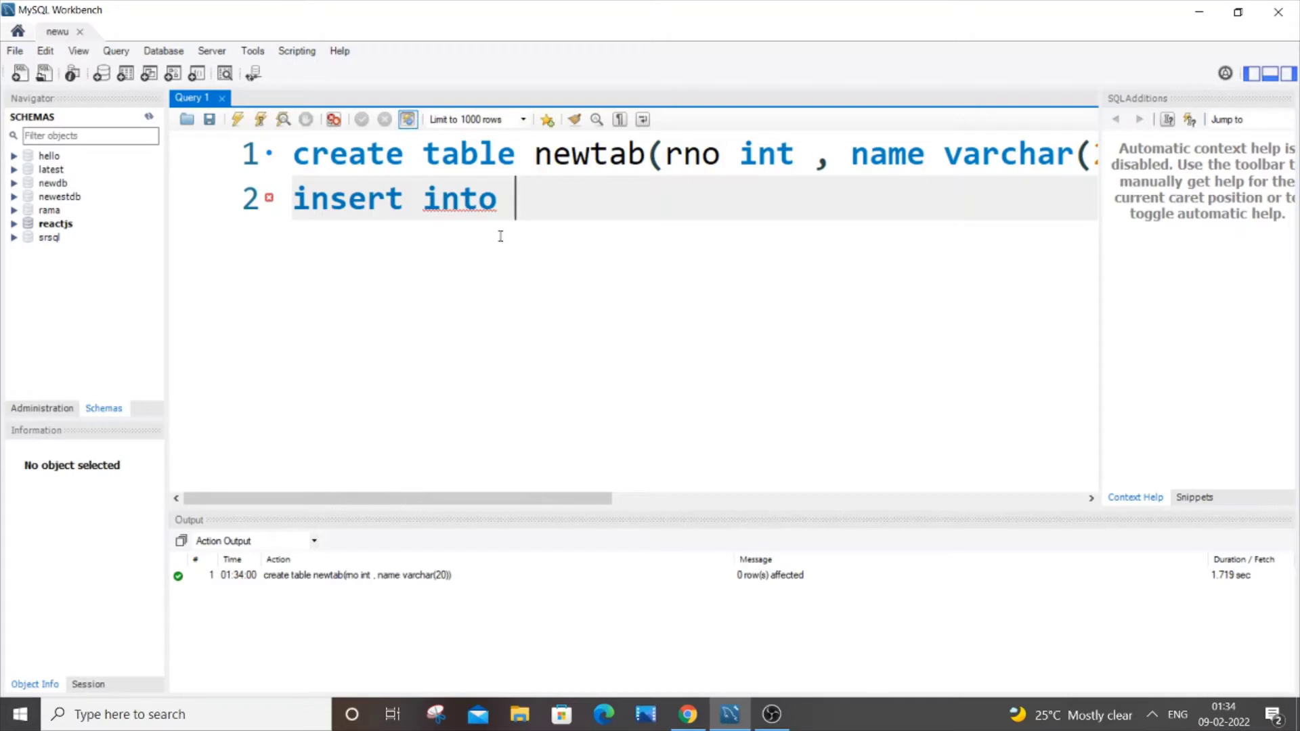
text(newt)
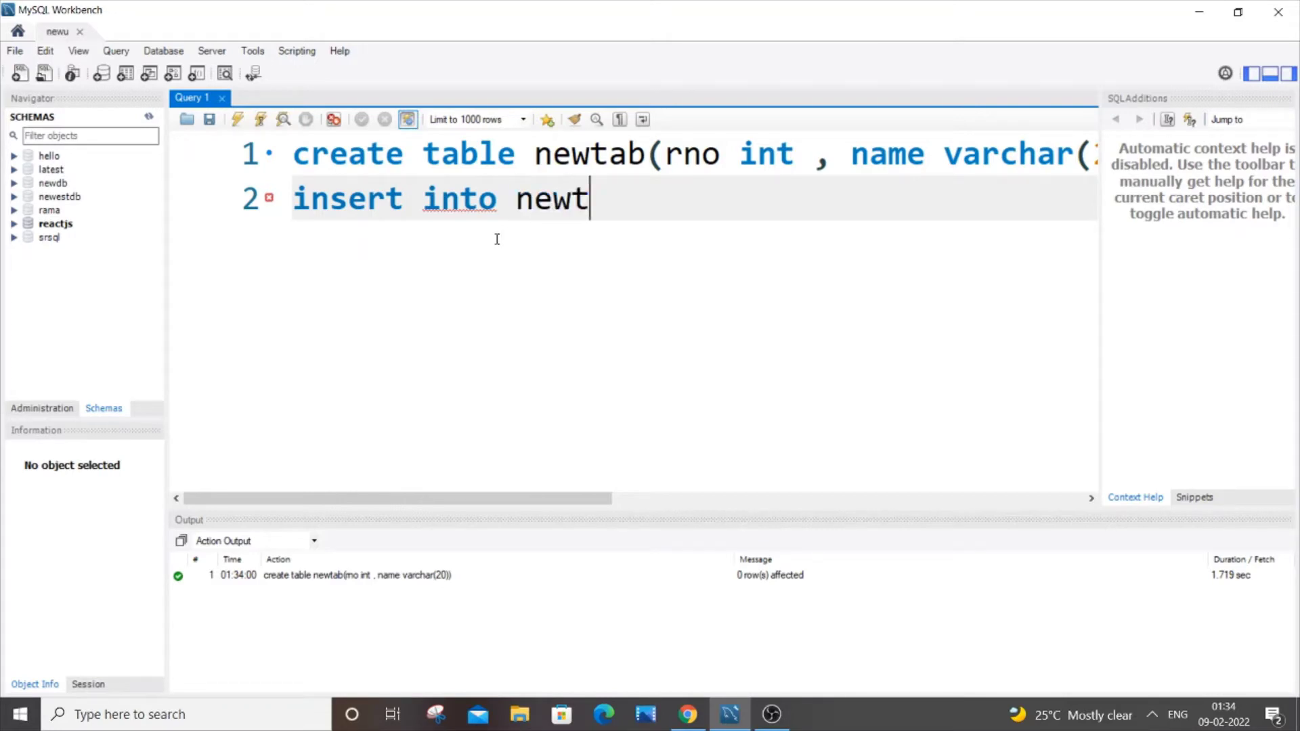
text(ab values)
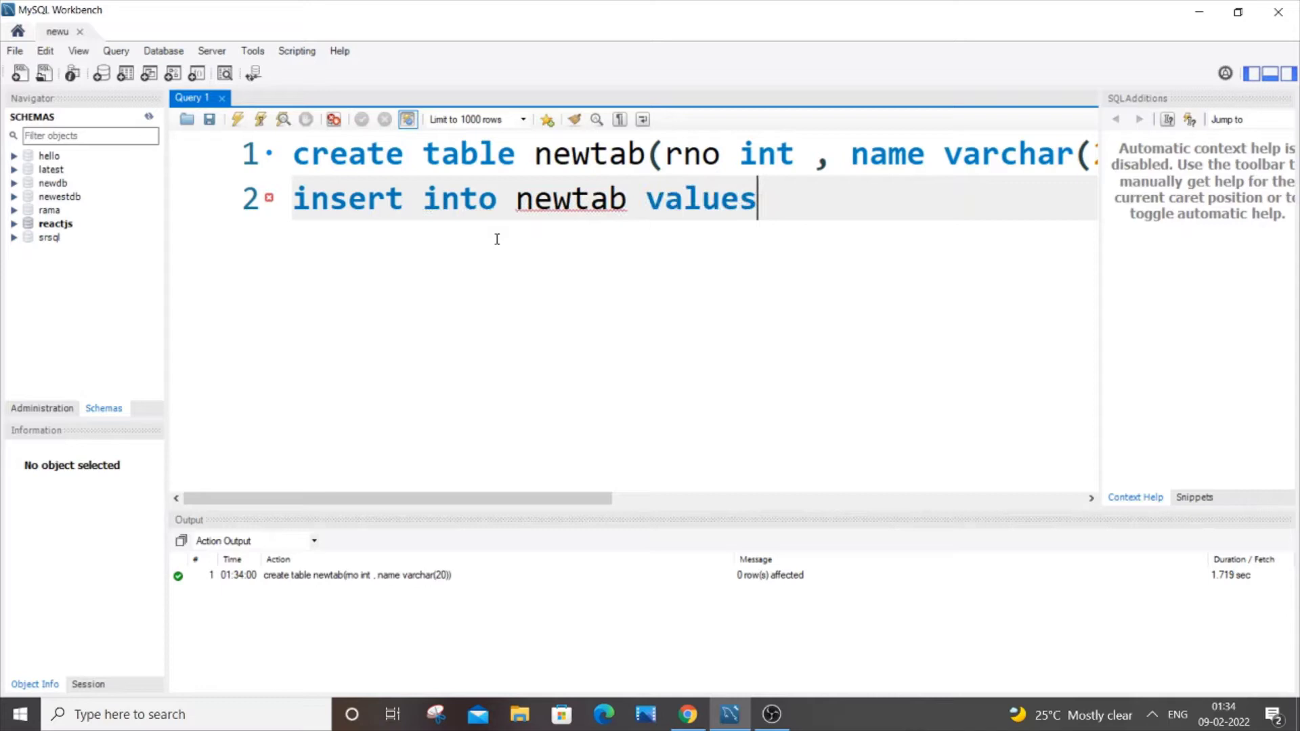
text((1,)
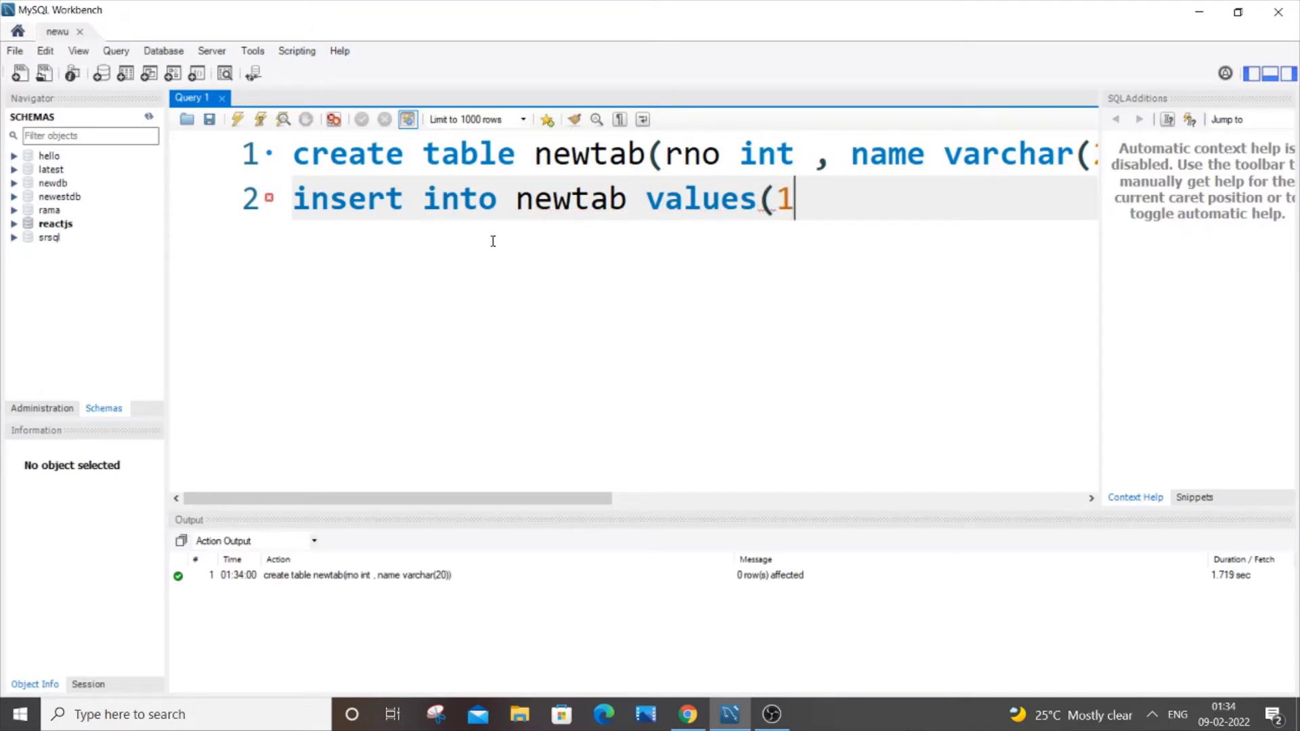
text("k)
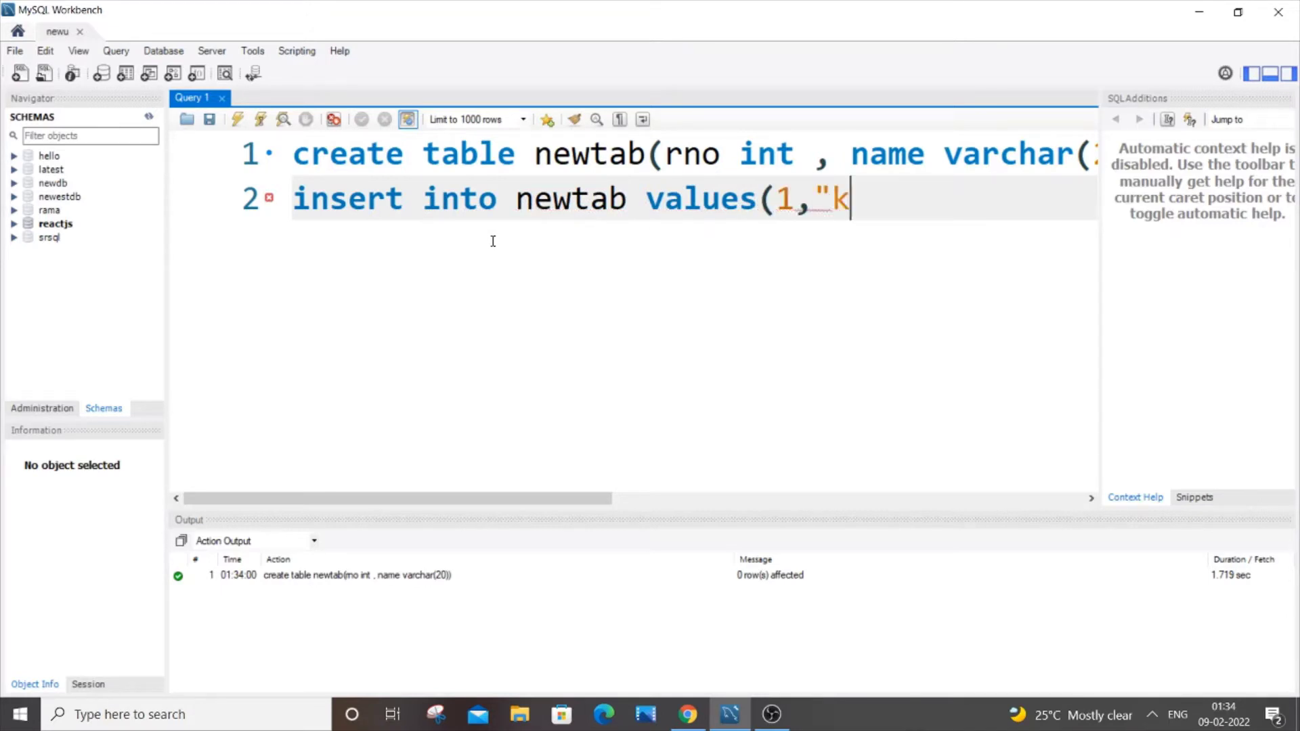
text(");)
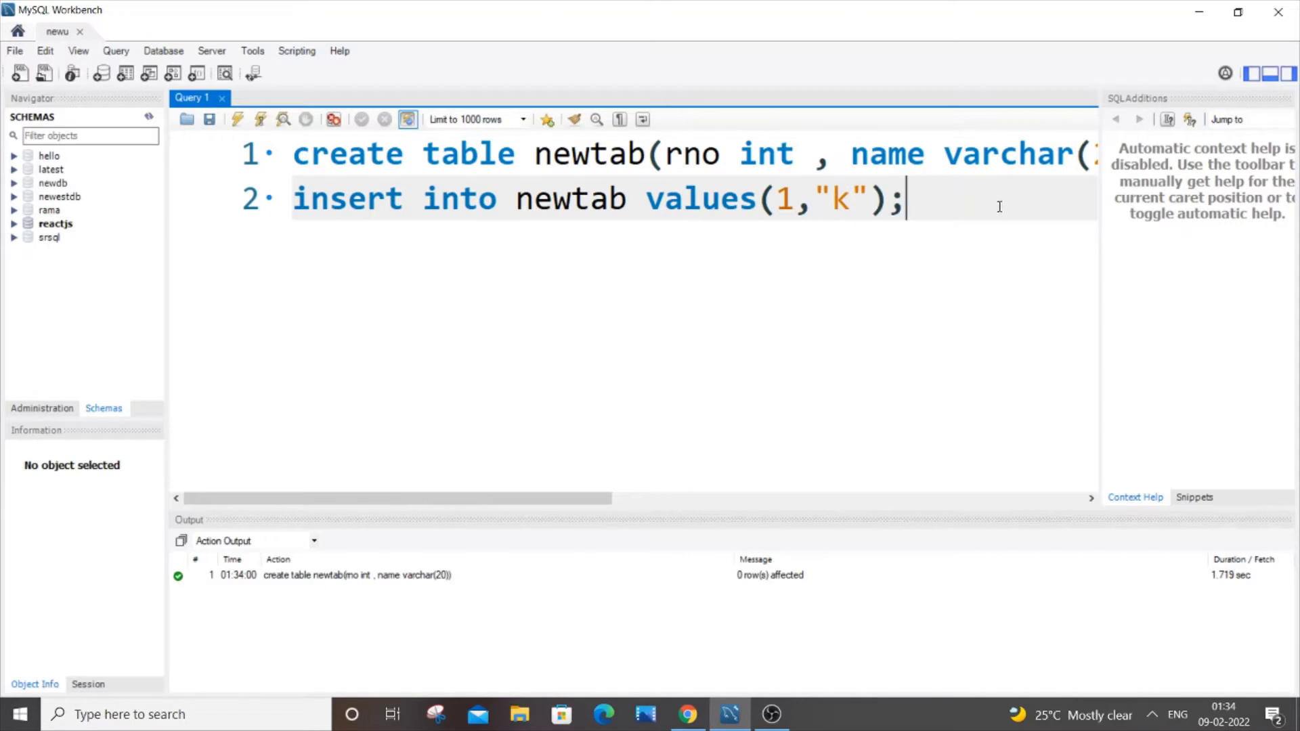
drag(999, 203, 293, 199)
click(239, 121)
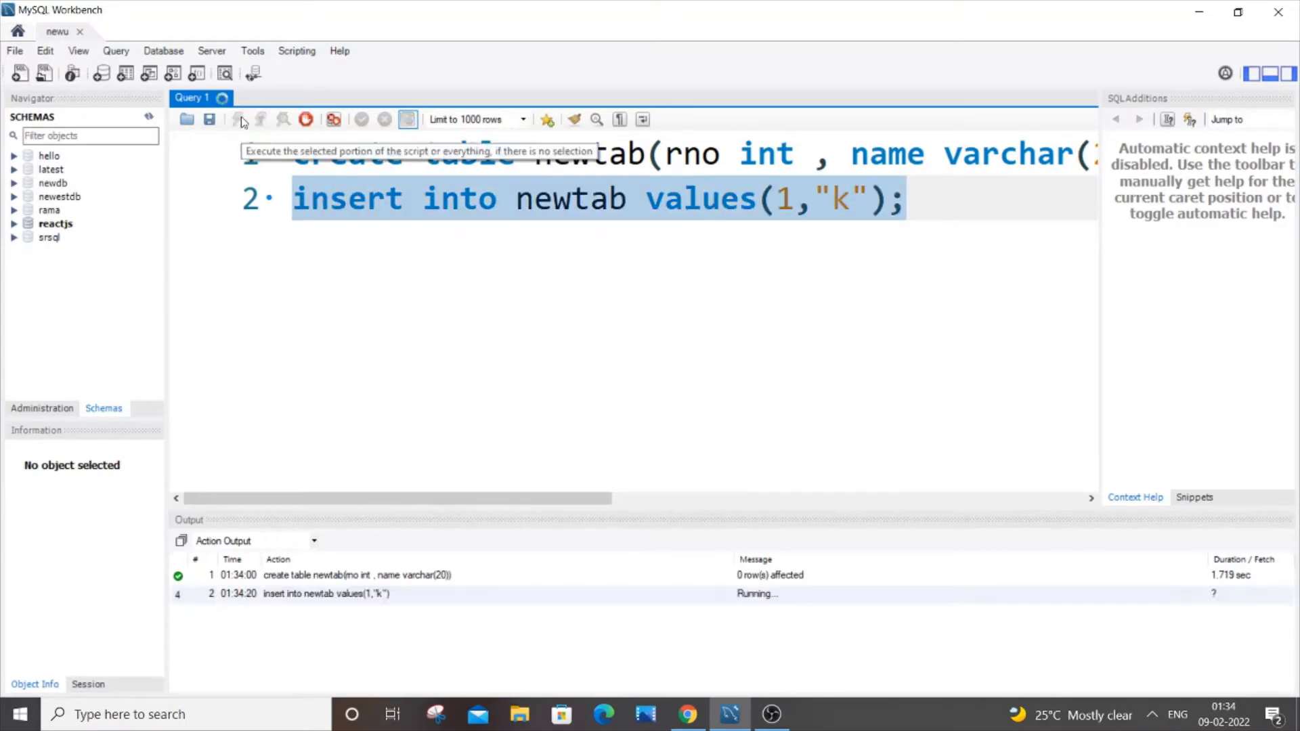
- Change the rno value to NULL and insert the row (NULL, "k")
click(800, 211)
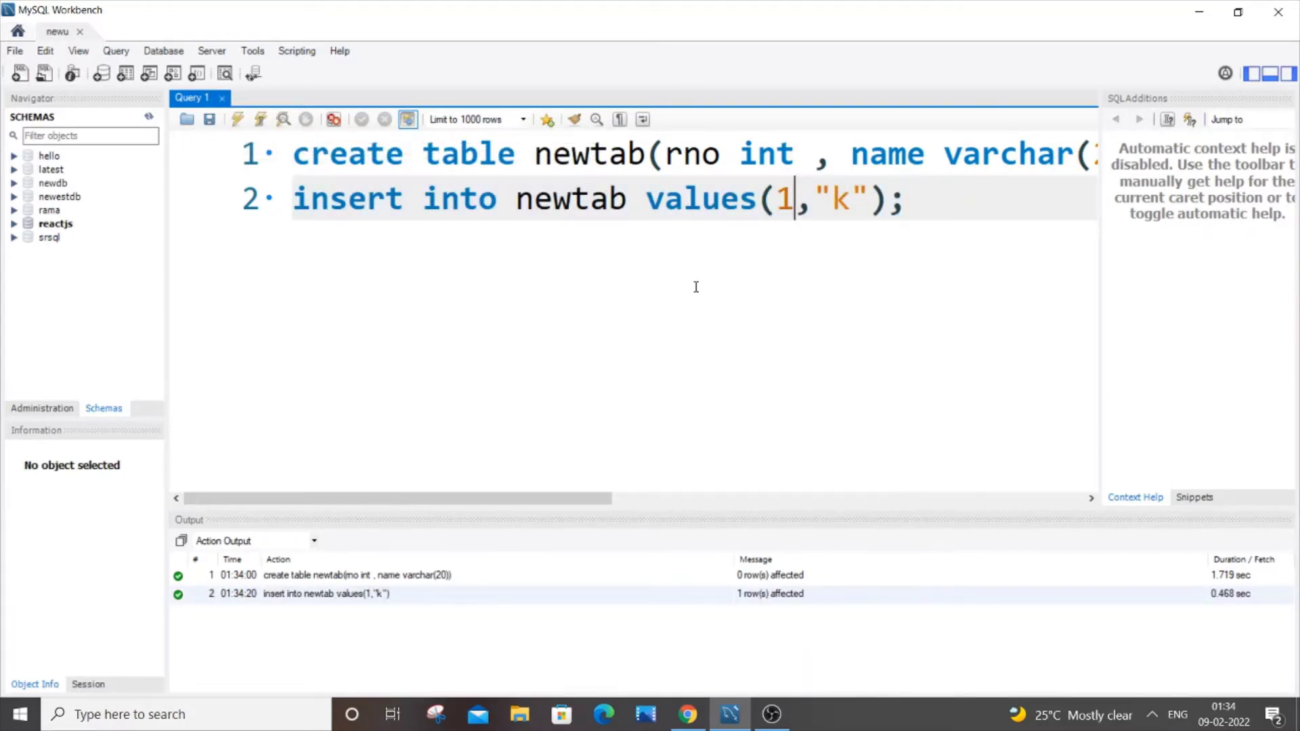
key(BackSpace)
text(NULL)
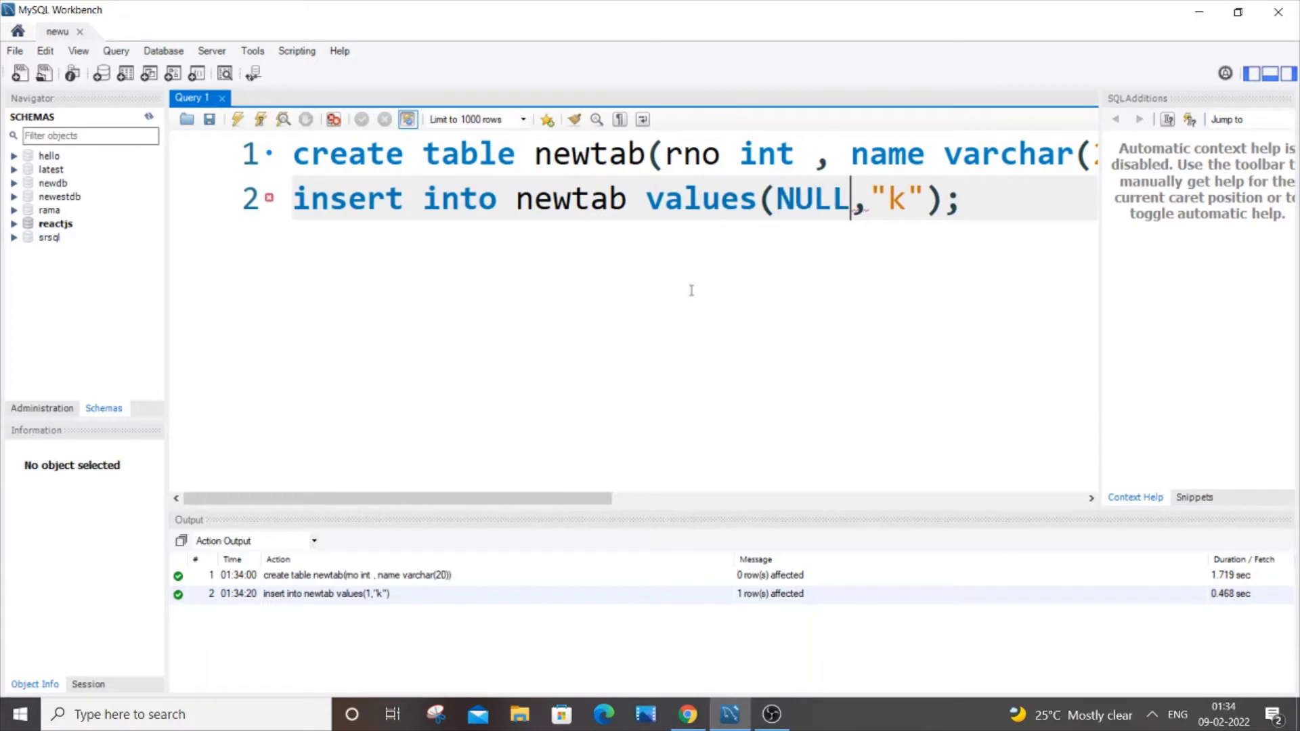
click(997, 205)
shift+click(292, 200)
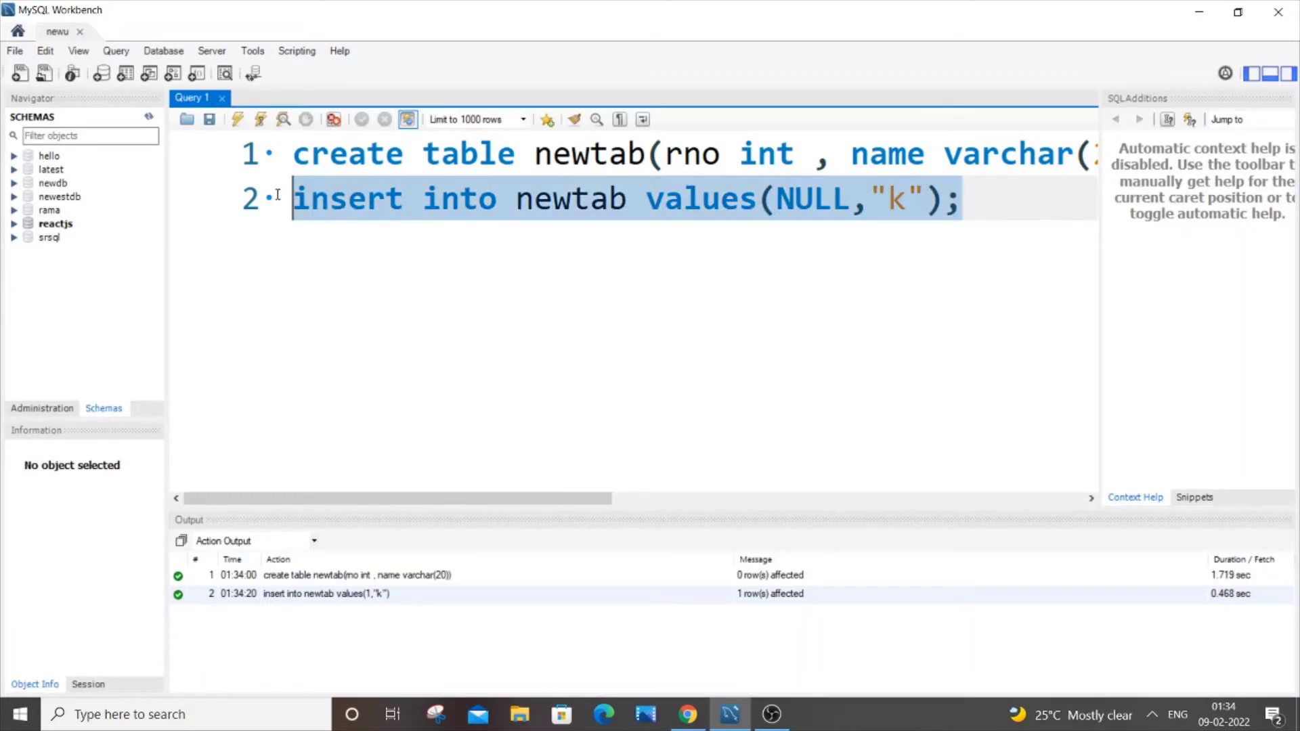
click(237, 121)
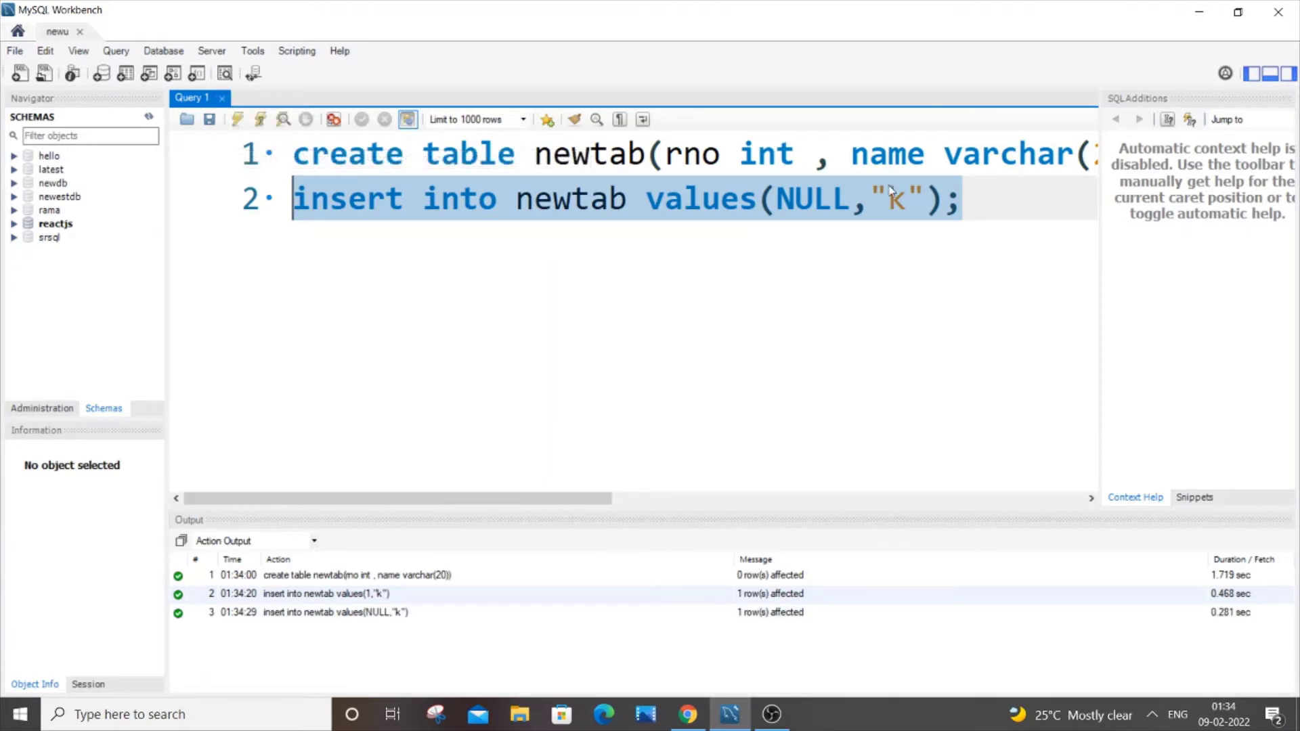
- Run SELECT * FROM newtab on line 3, listing rows (1,'k') and (NULL,'k')
click(961, 201)
key(Return)
text(sele)
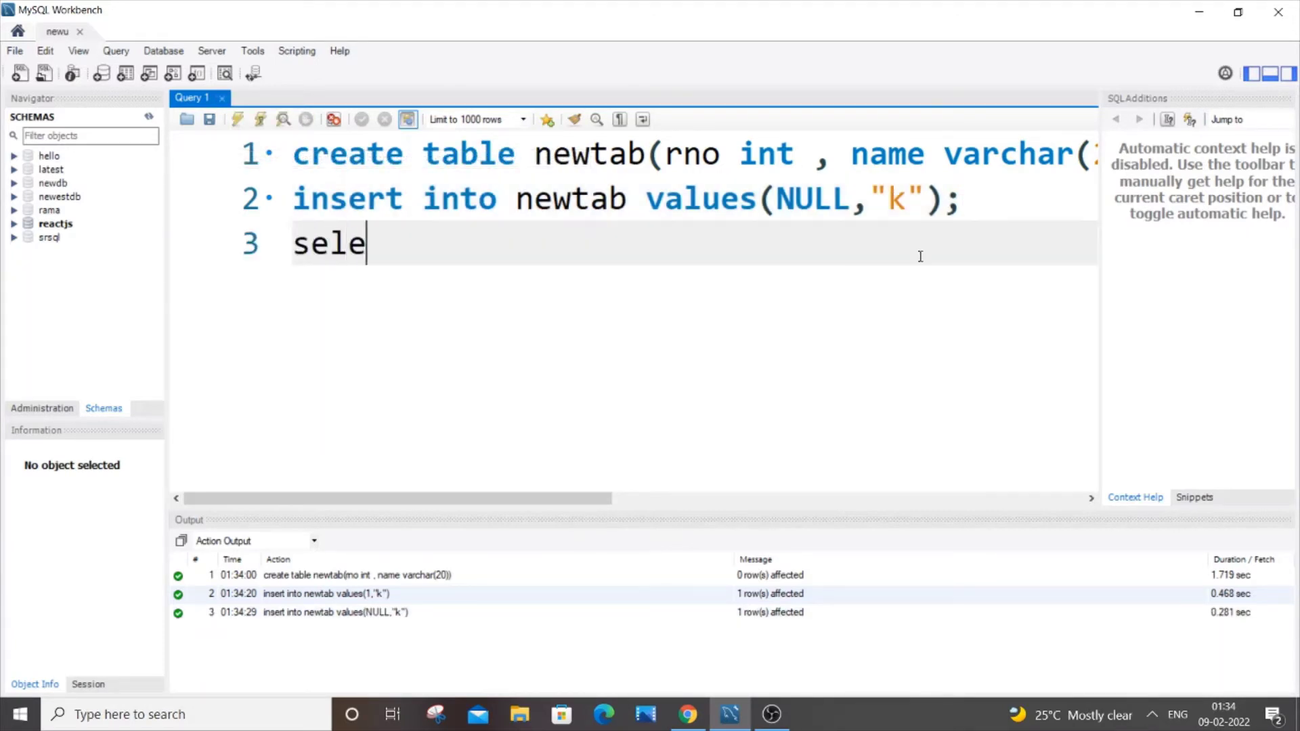
text(ct *)
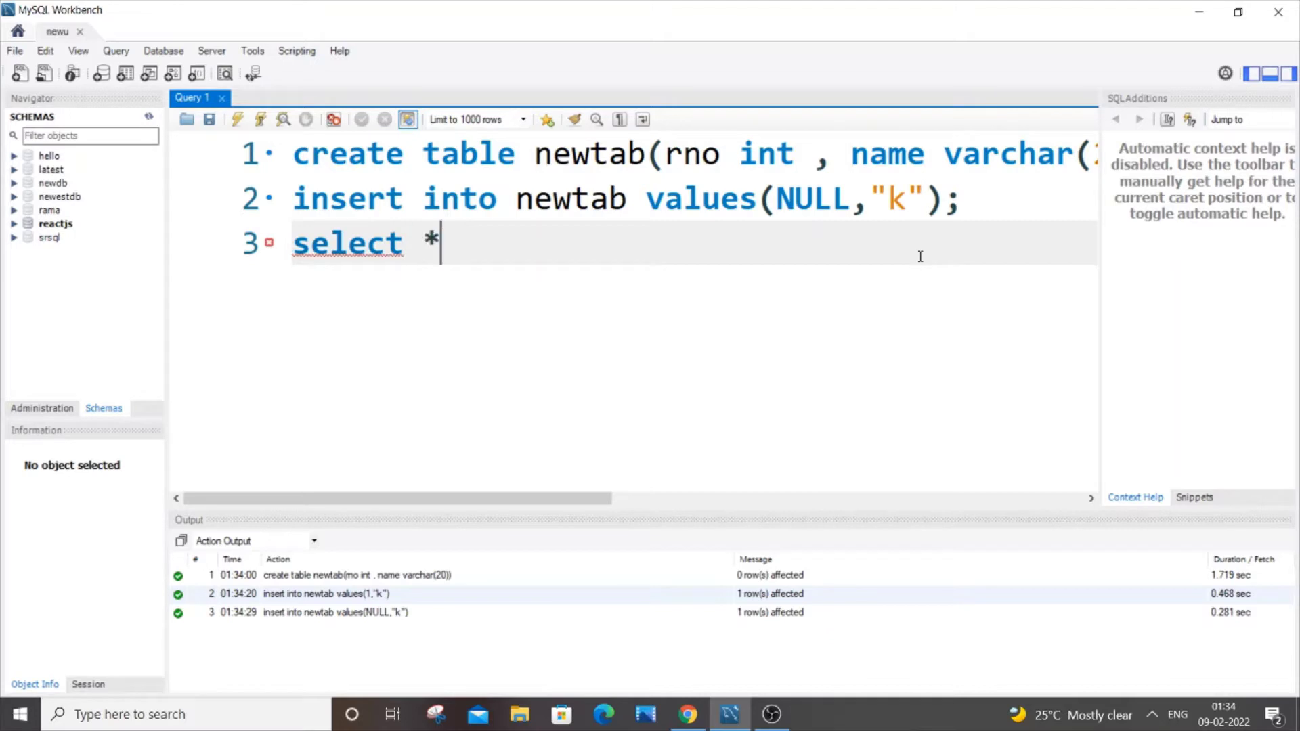
text( from new)
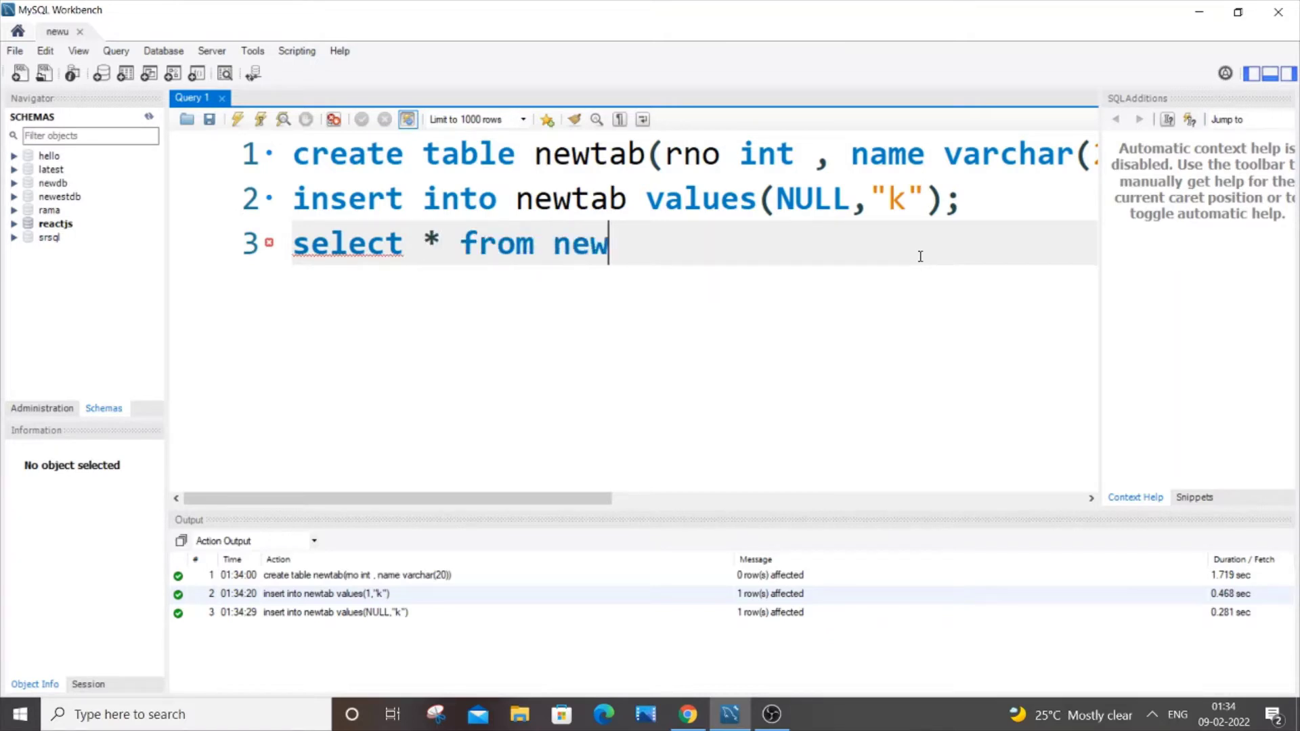
text(tab;)
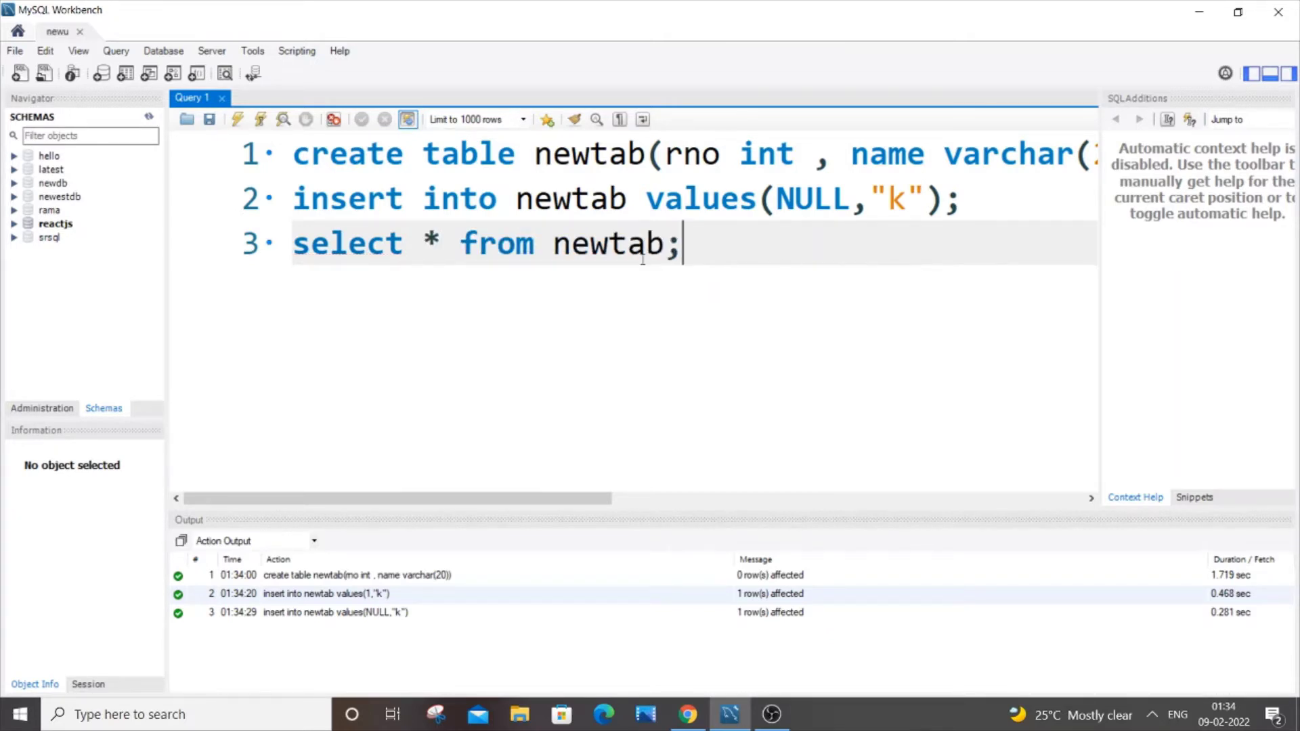
key(shift+Home)
click(237, 119)
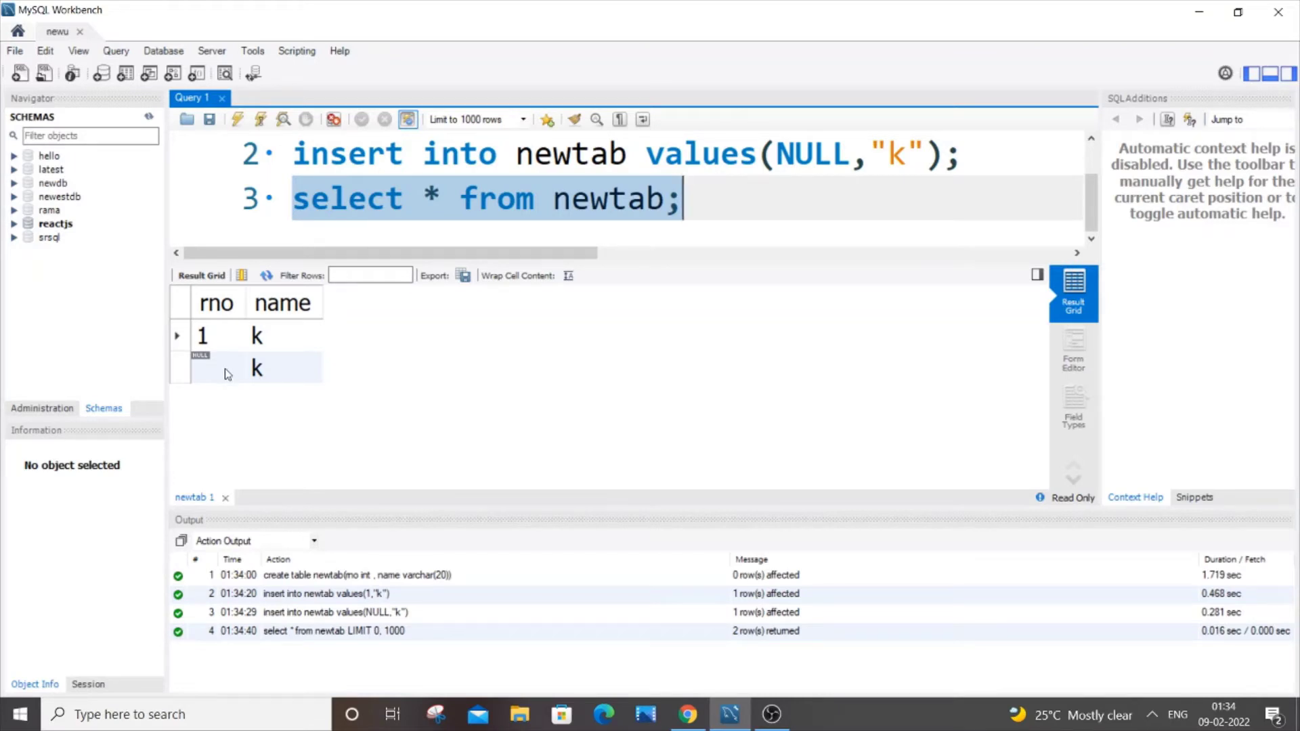
- Enlarge the query editor above the results and start an empty line 4
click(584, 298)
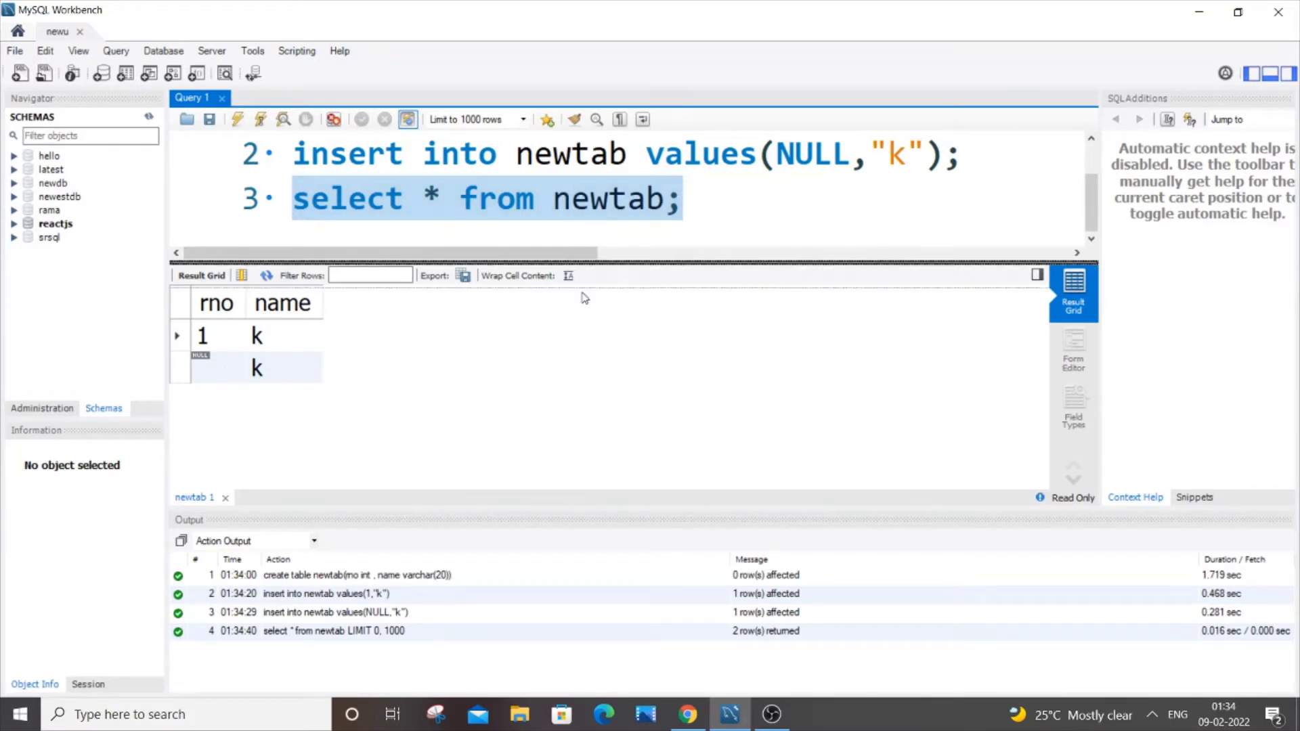
drag(584, 298, 232, 386)
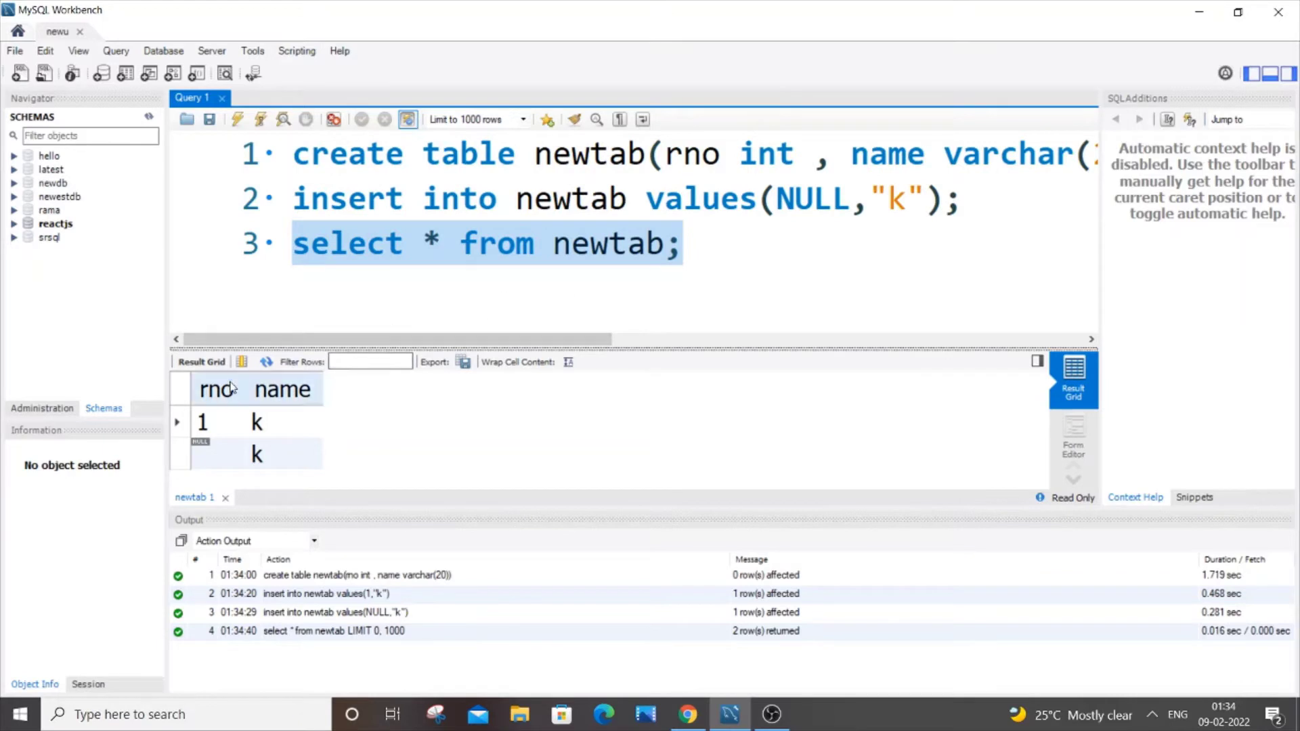
click(741, 254)
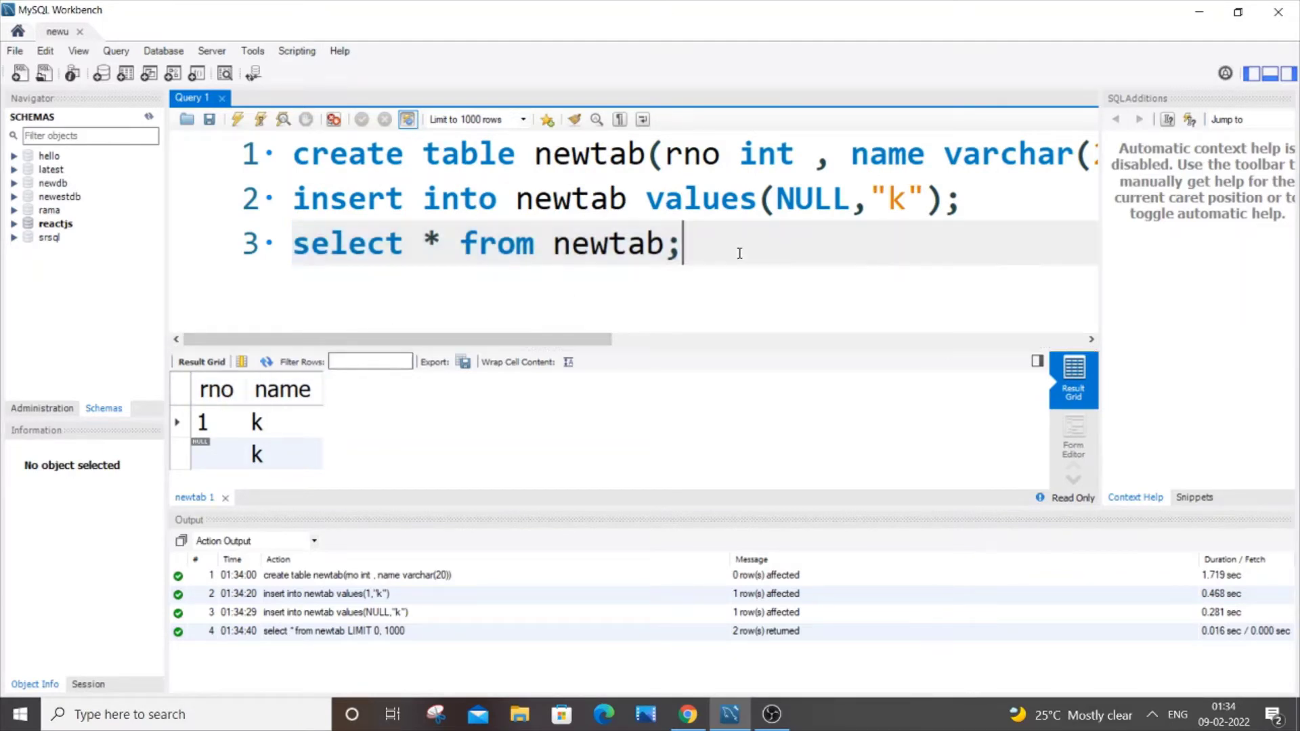
key(Return)
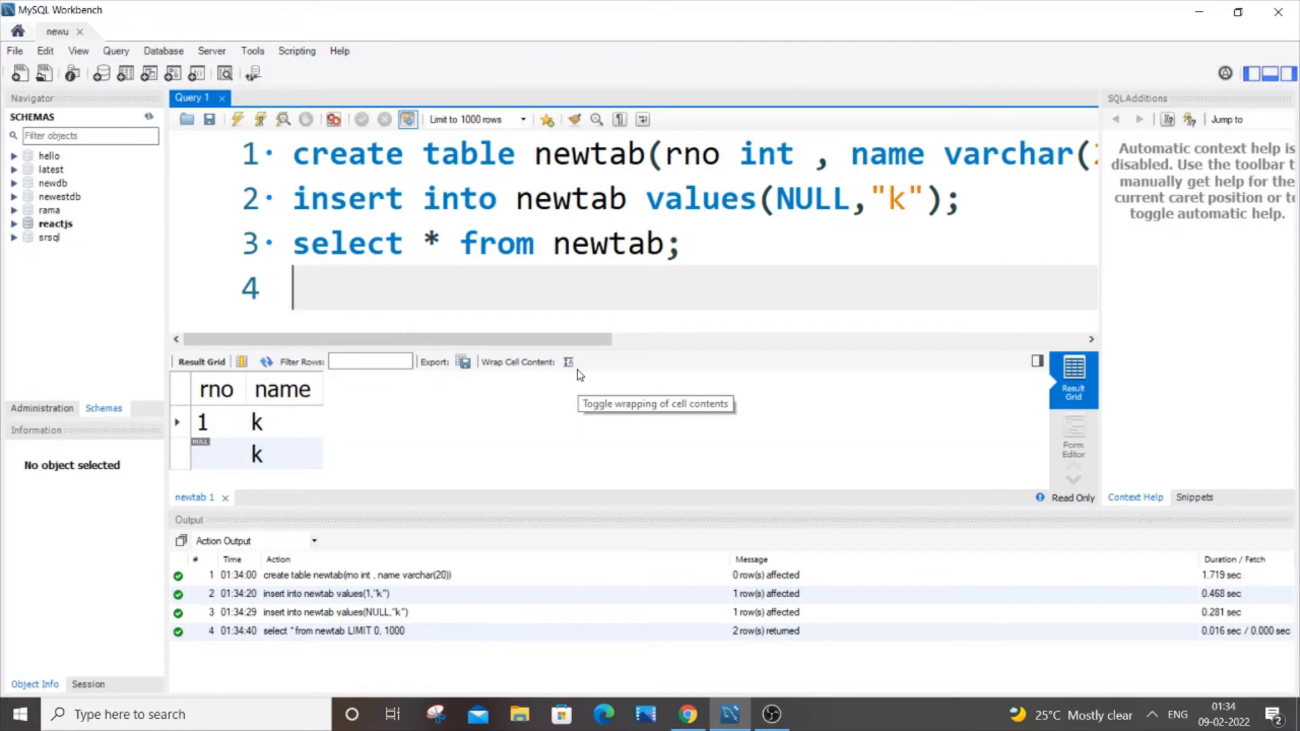
text(alter )
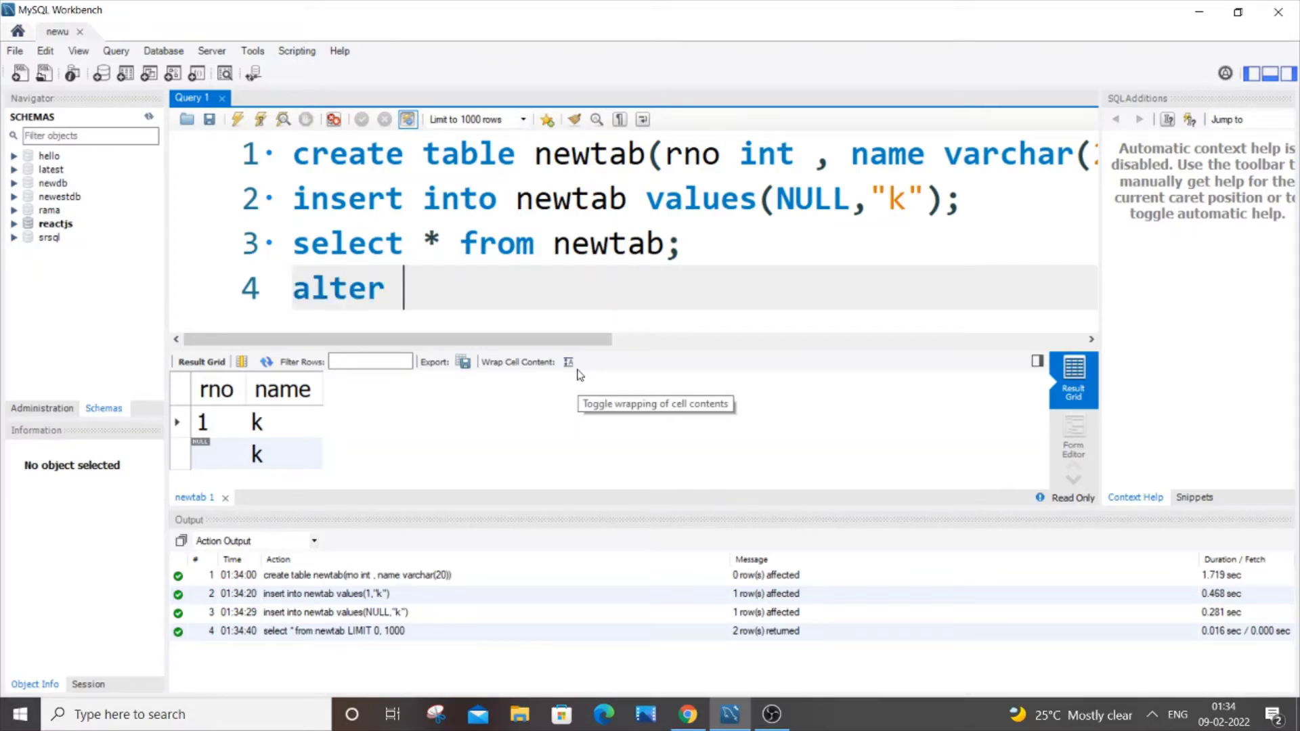
text(table )
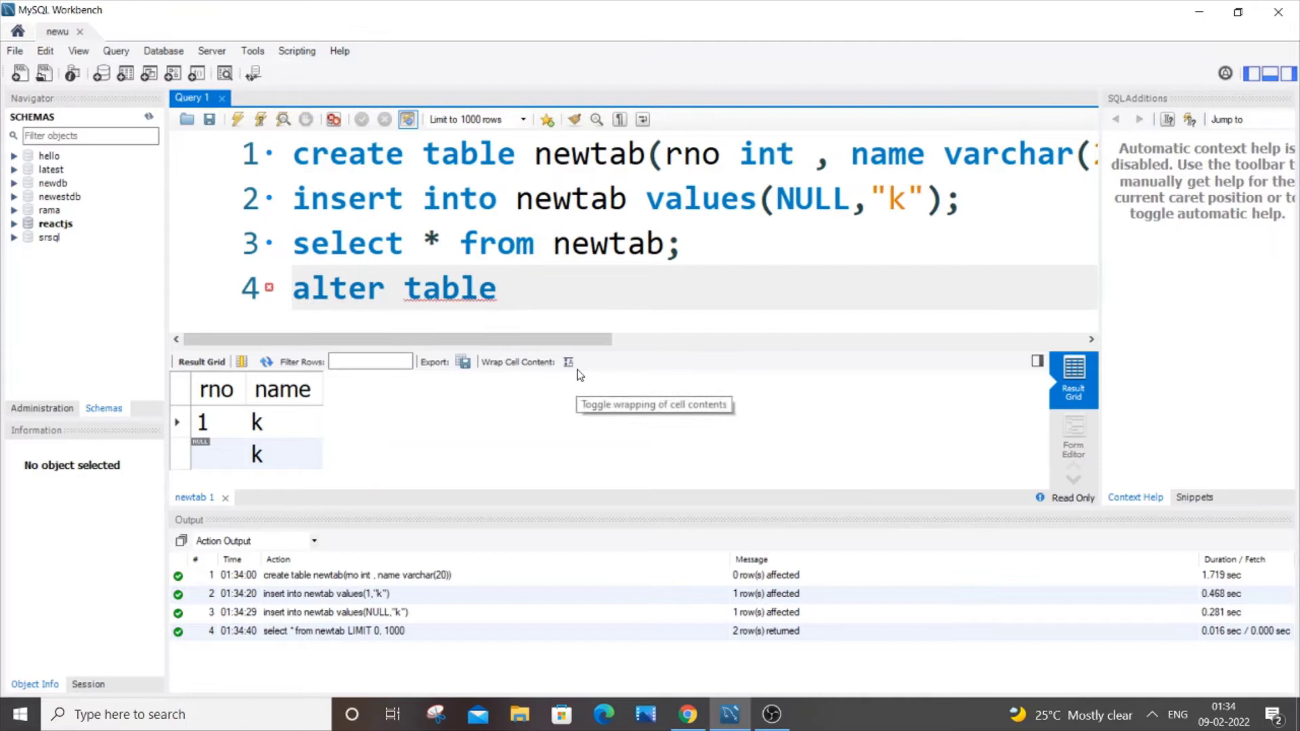
text(newtab )
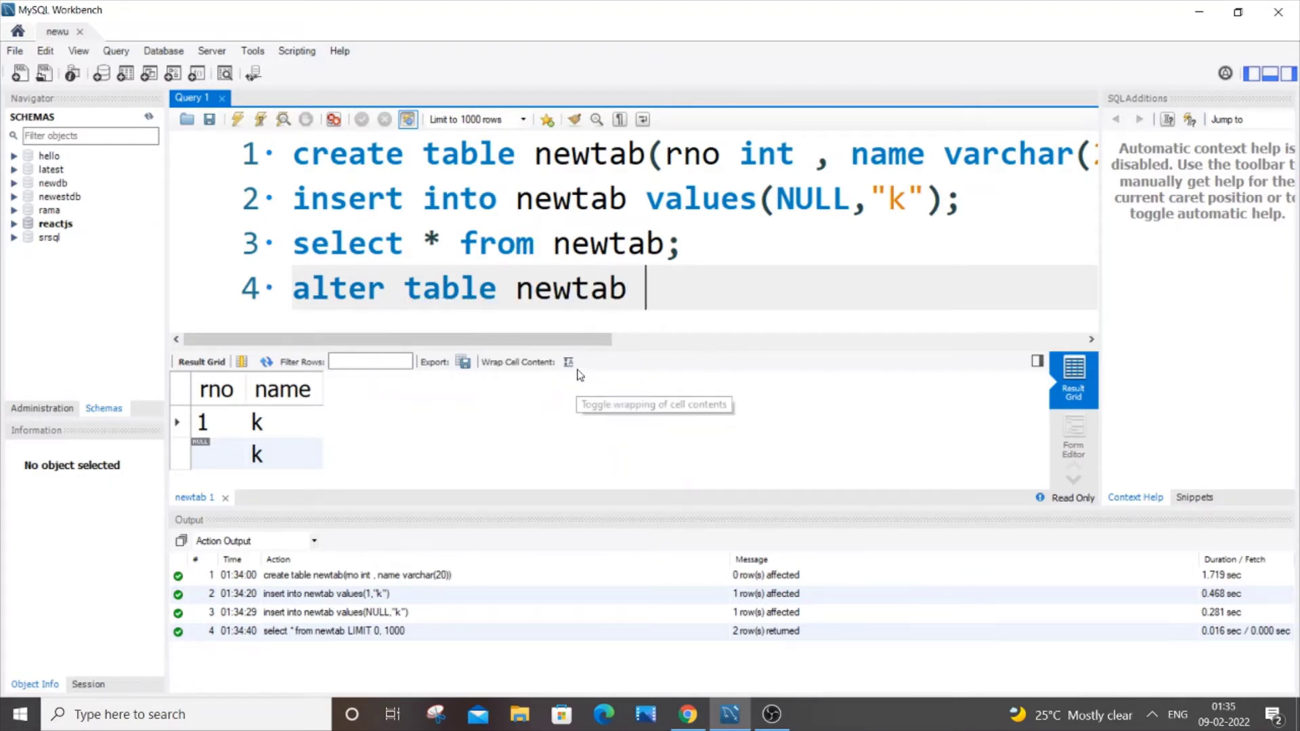
text(mo)
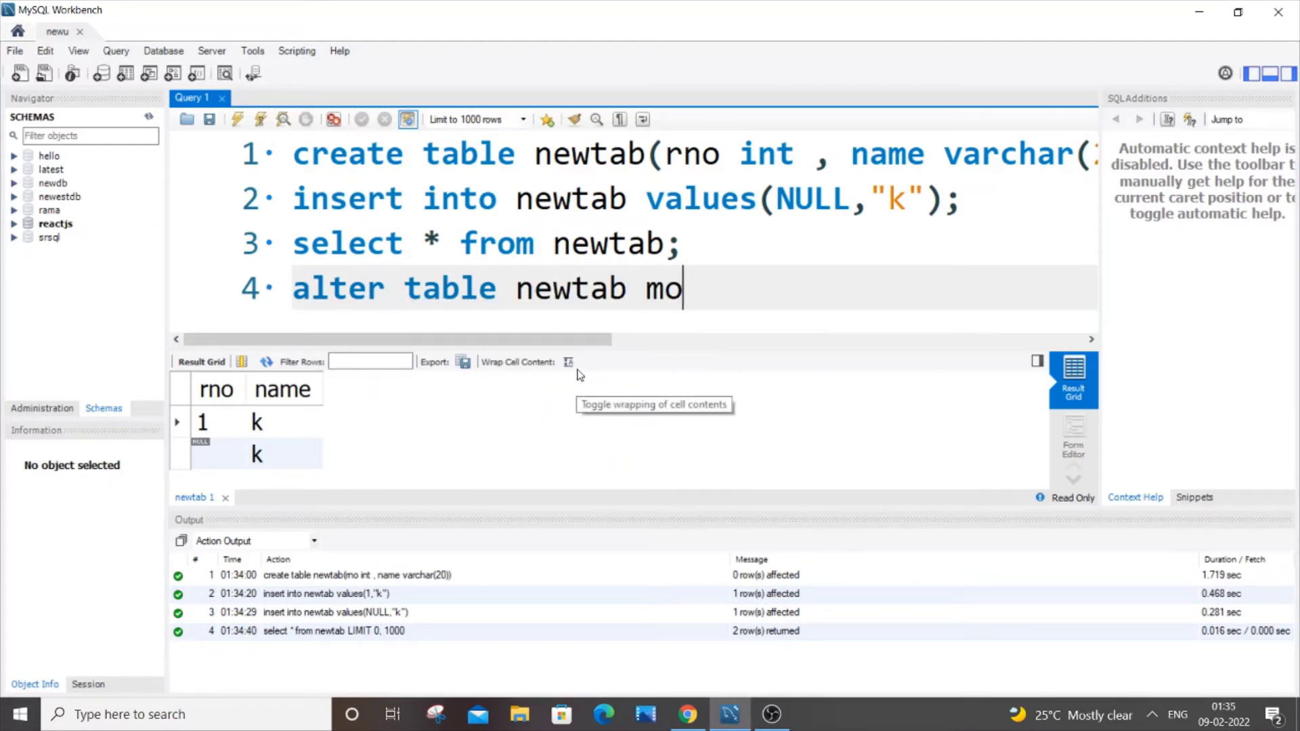
text(dify)
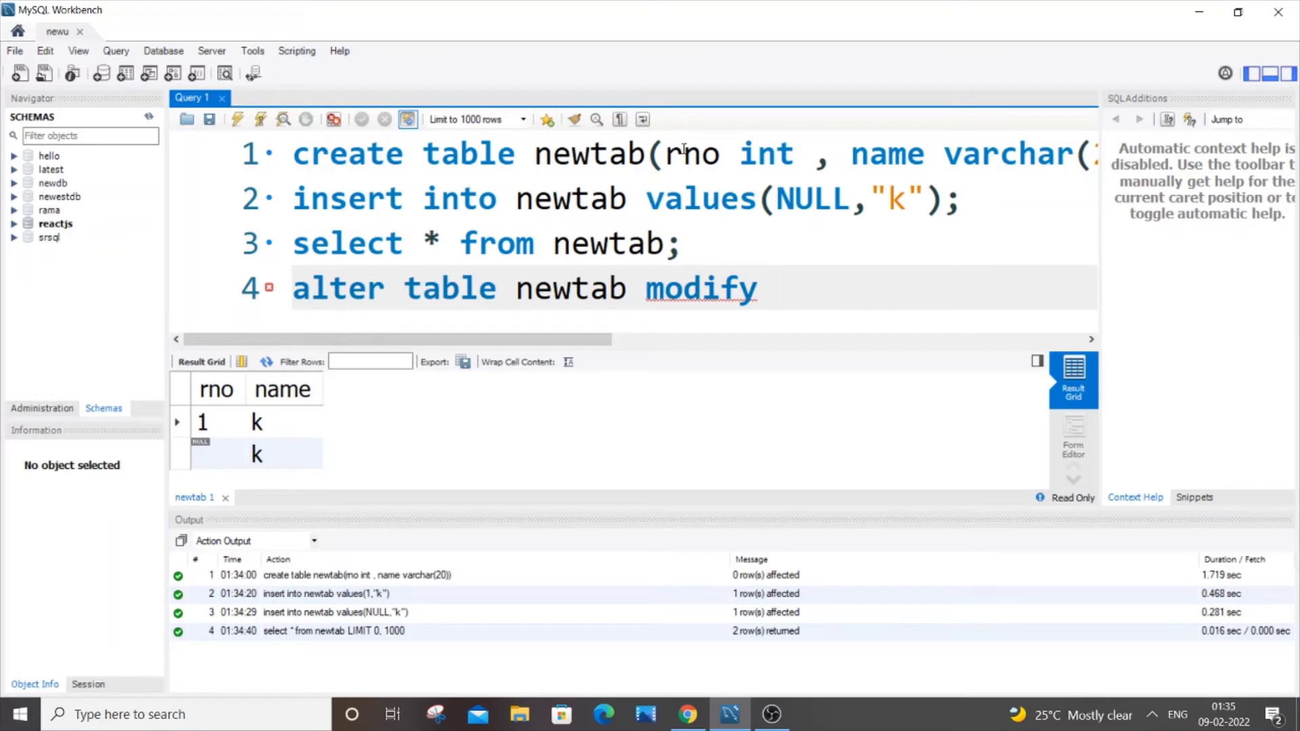
text( rno)
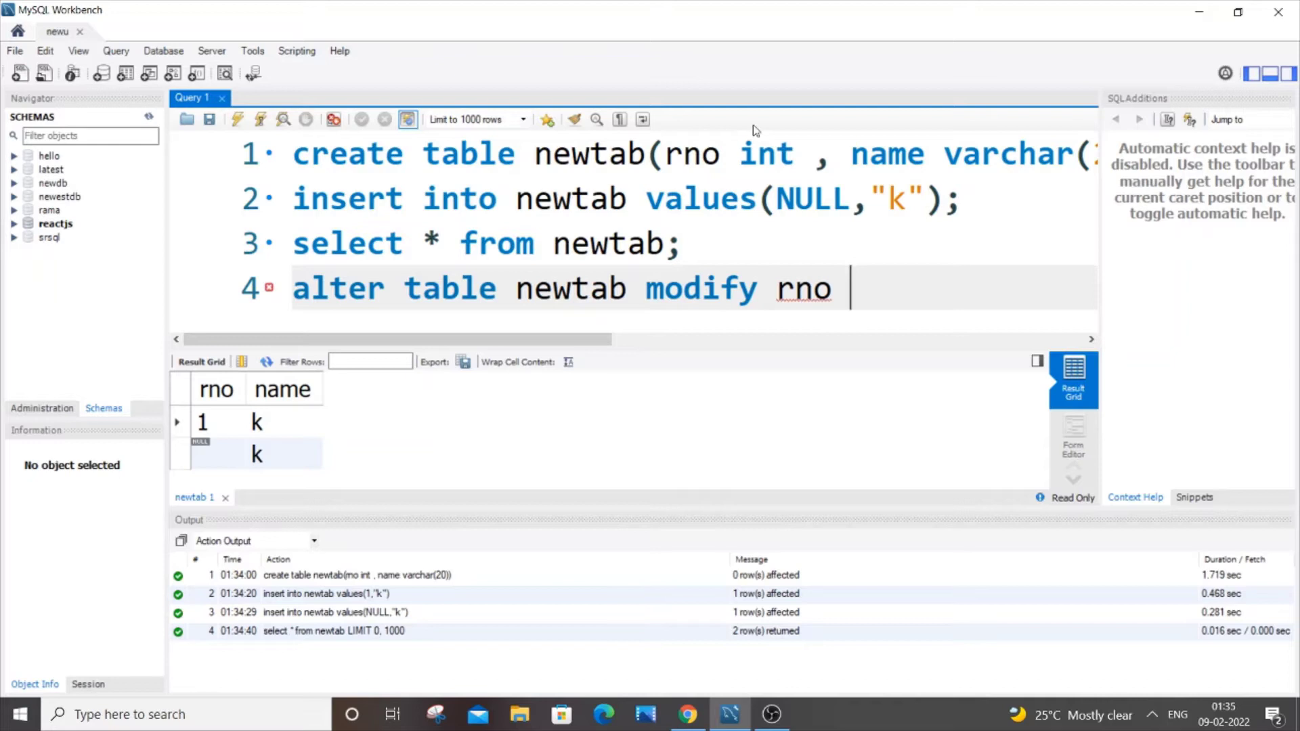
- Write 'alter table newtab modify rno int not null;' on line 4, checking names against line 1
drag(740, 153, 797, 153)
click(859, 288)
text(int )
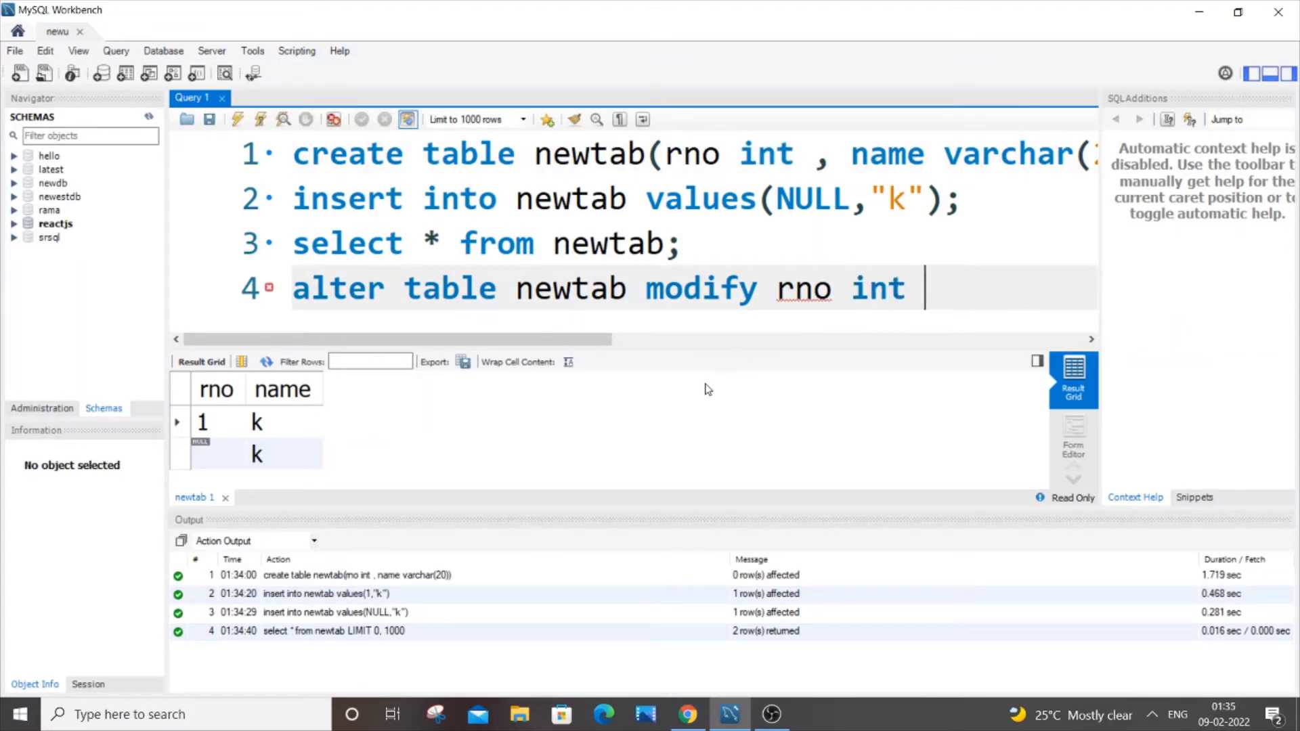
text(not )
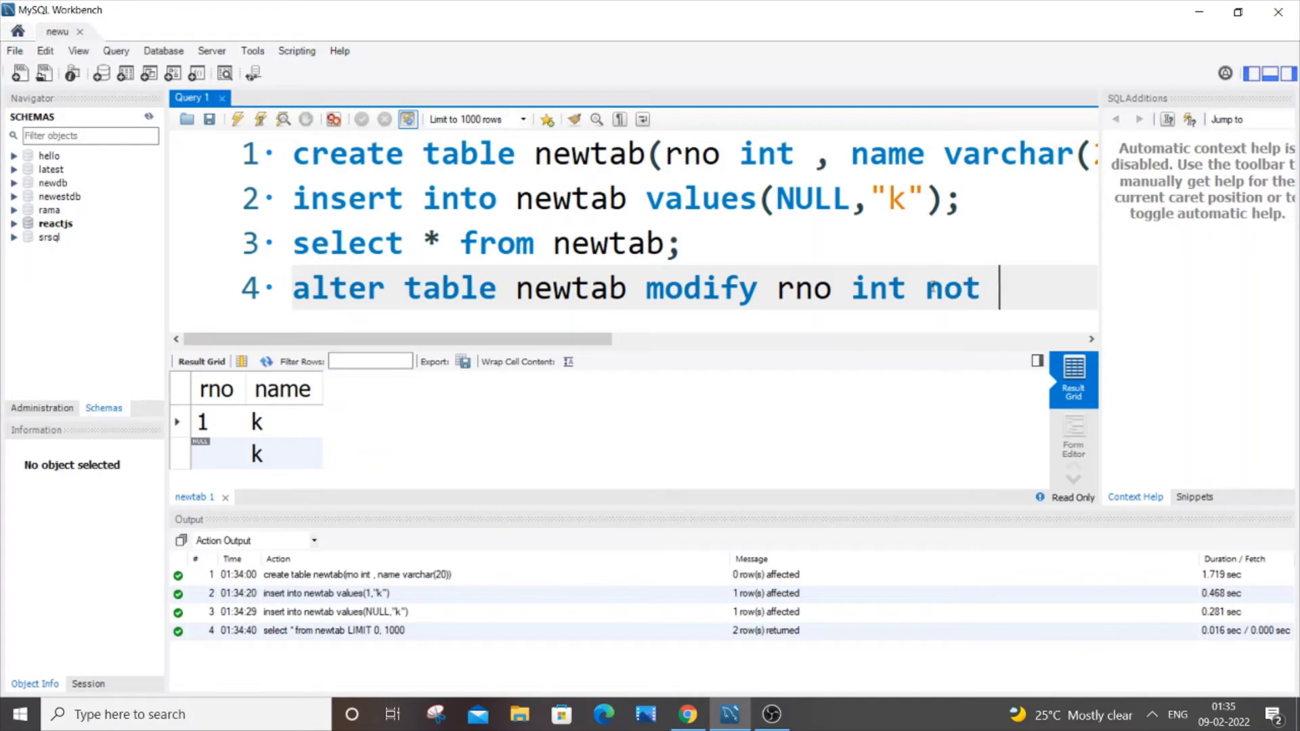
text(null;)
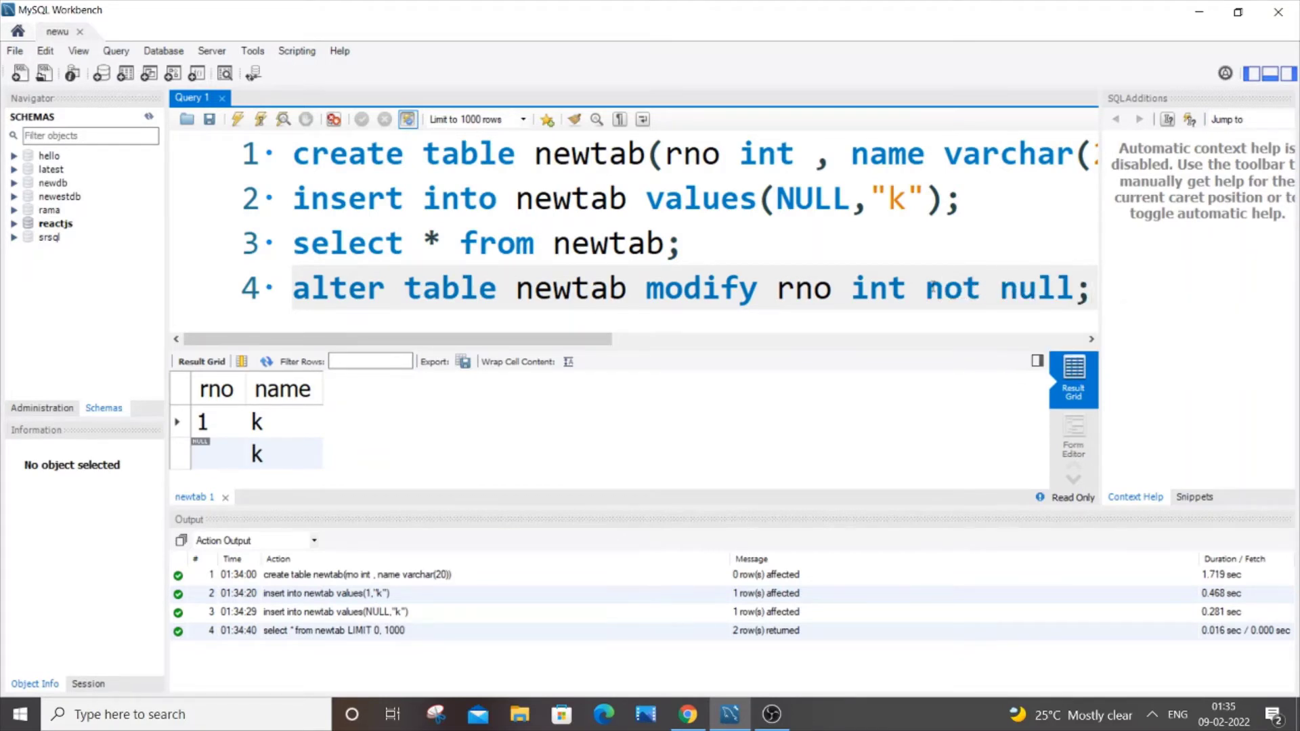
mouse_move(439, 340)
mouse_down()
mouse_move(600, 352)
mouse_move(426, 356)
mouse_up()
drag(498, 290, 329, 290)
drag(595, 340, 711, 285)
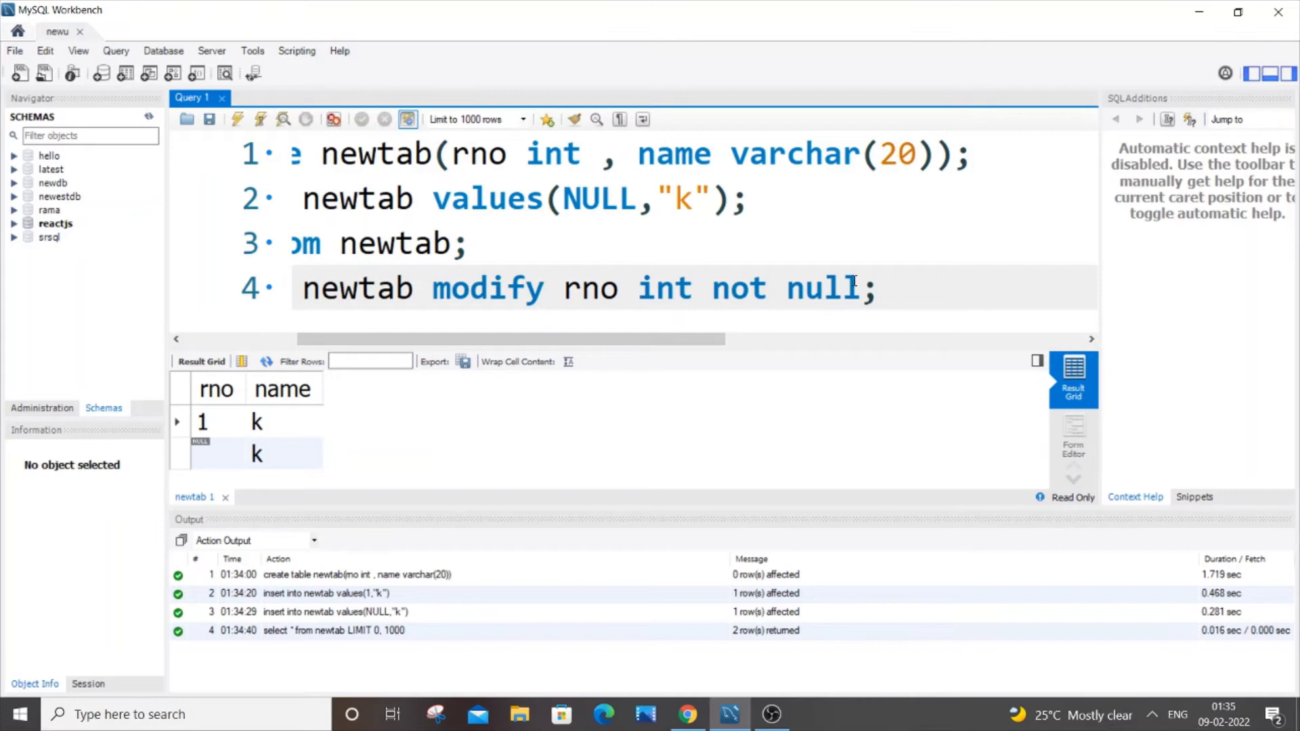
drag(620, 290, 546, 289)
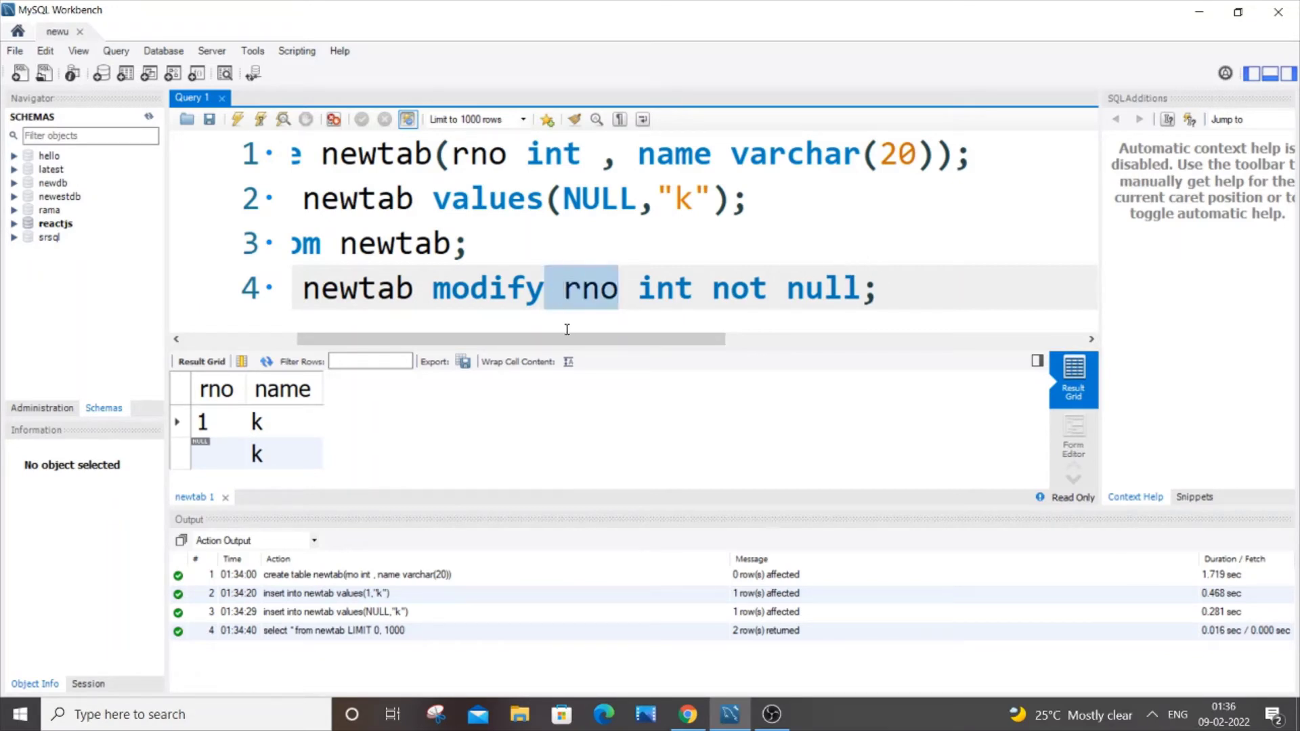
scroll(567, 305, left, 3)
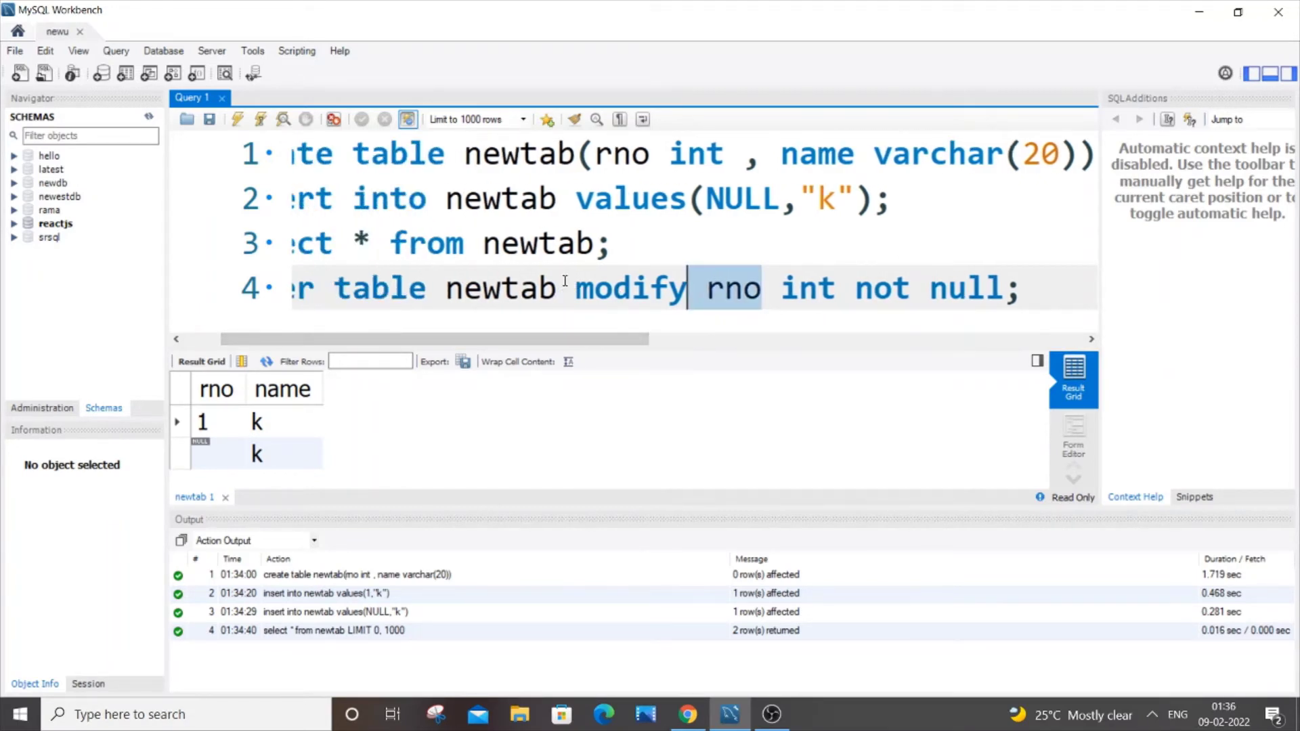
drag(558, 290, 449, 291)
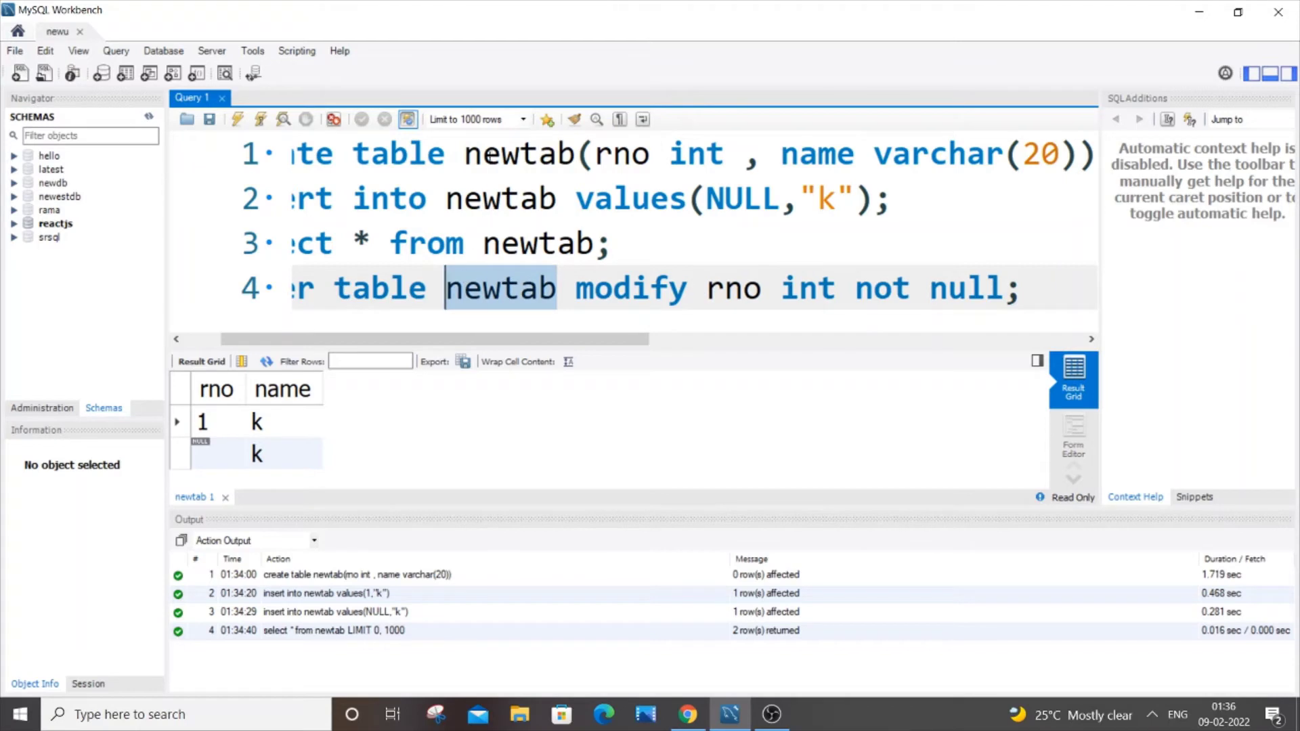
drag(465, 154, 577, 154)
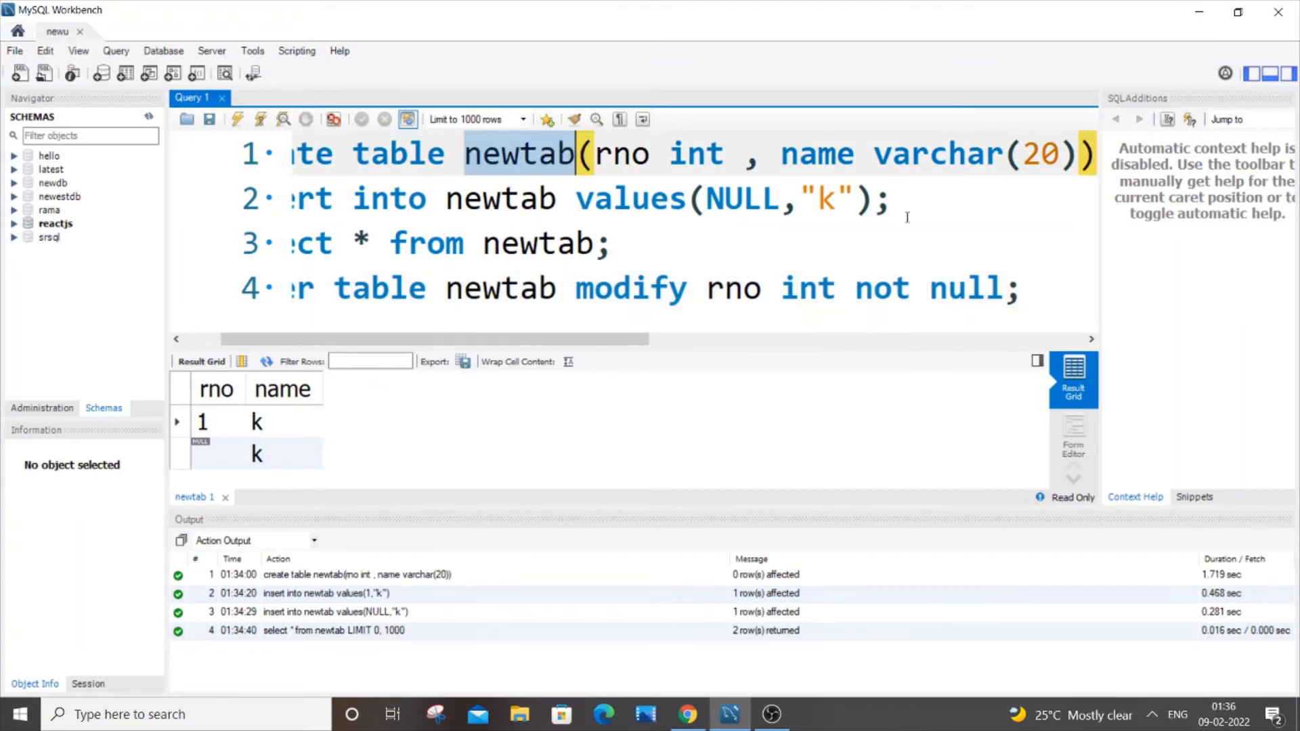
drag(1033, 288, 255, 294)
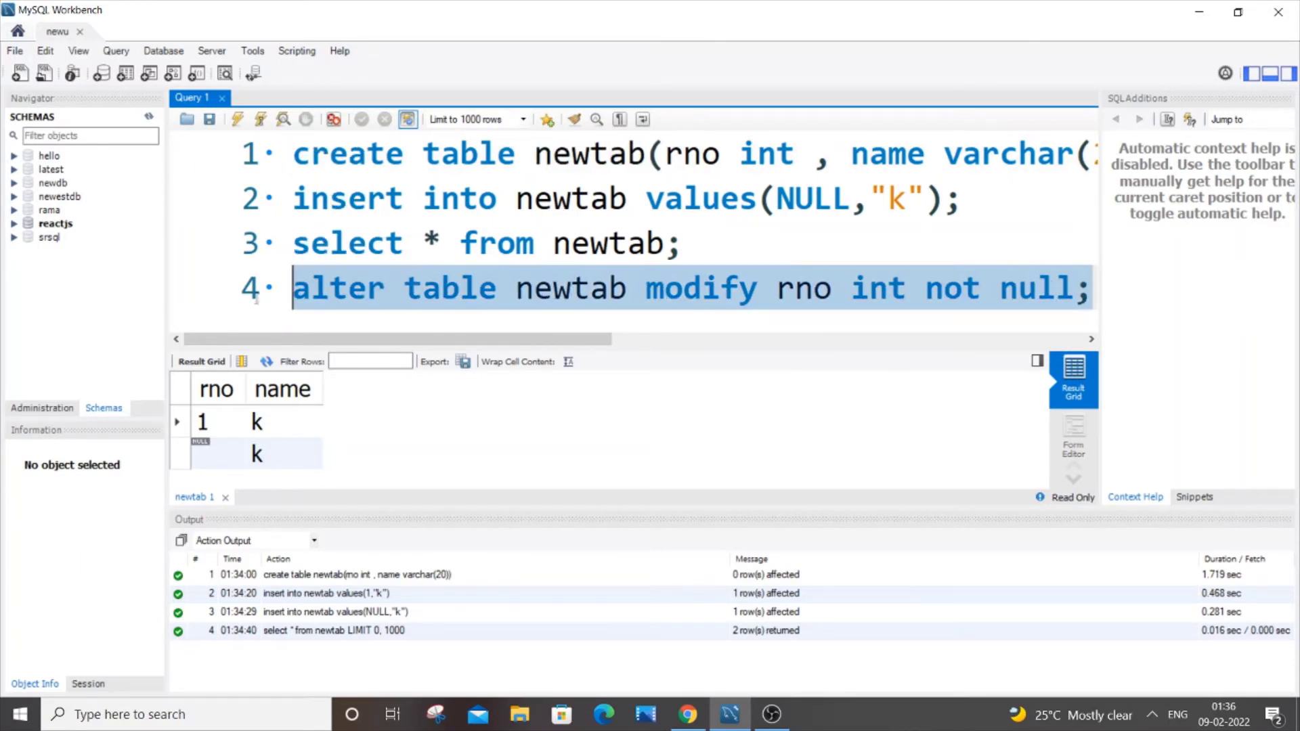
- Run the NOT NULL alter on rno; it fails with Error 1138 because of the NULL row
click(237, 120)
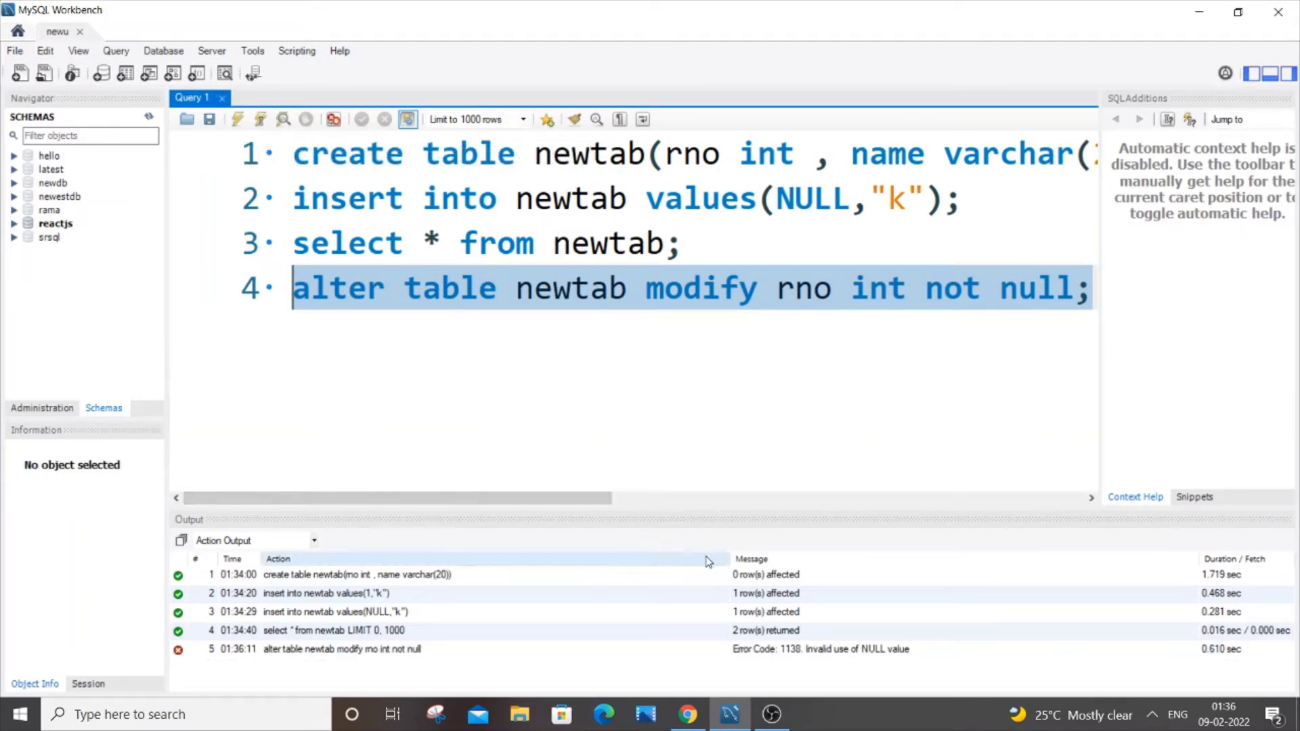
double_click(693, 154)
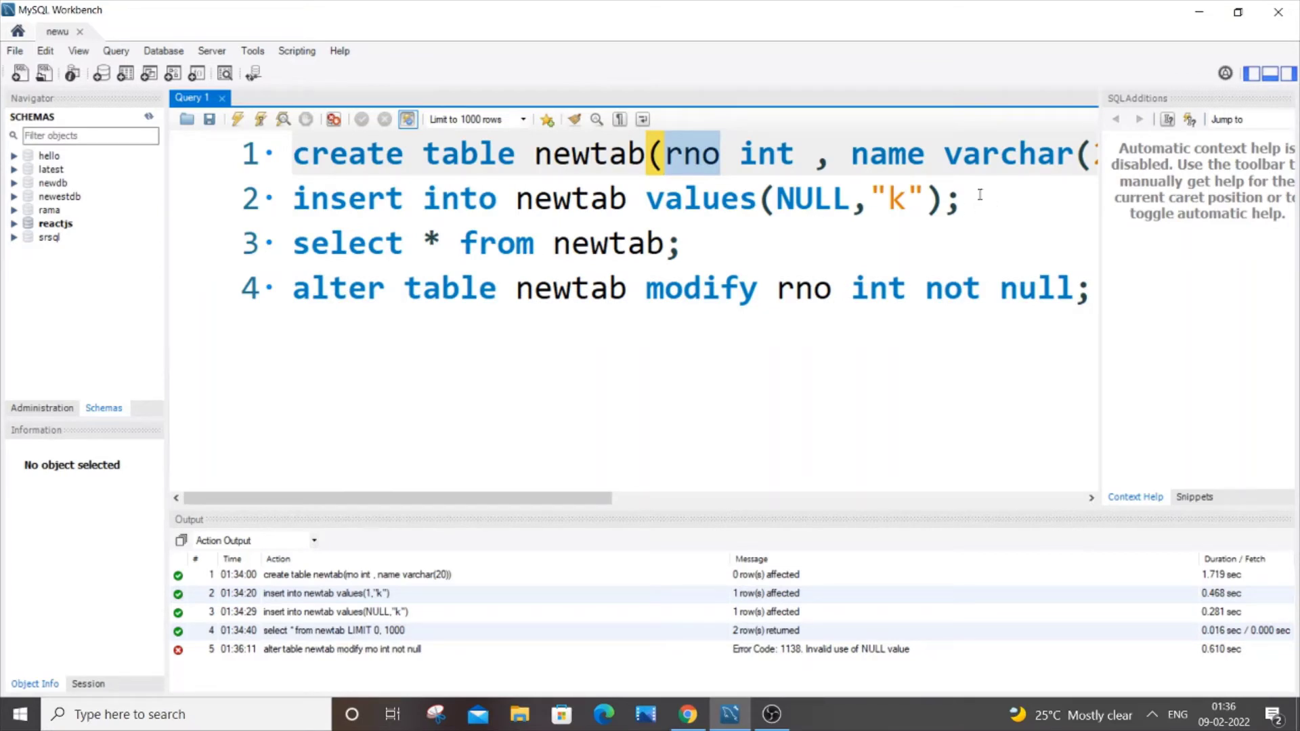
double_click(813, 199)
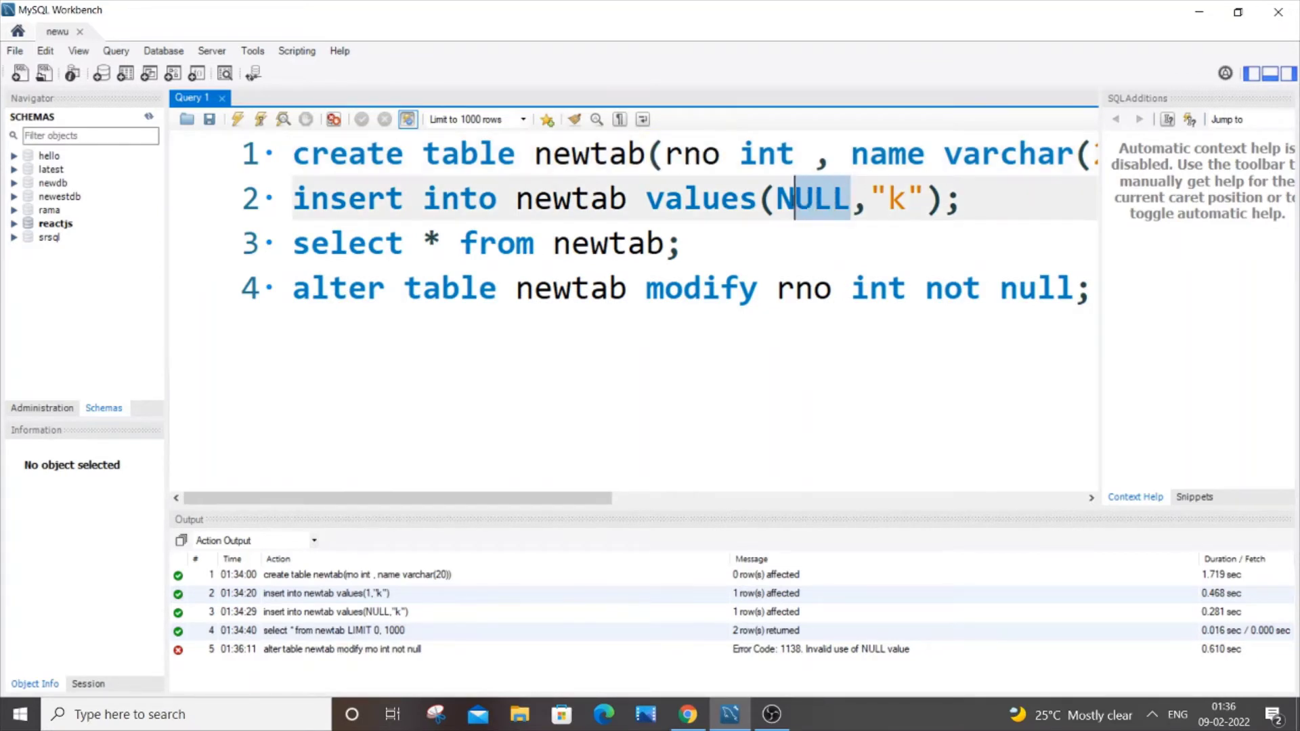
- Rerun the line 3 select and point out the row whose rno is NULL
click(723, 159)
double_click(701, 155)
drag(681, 244, 286, 236)
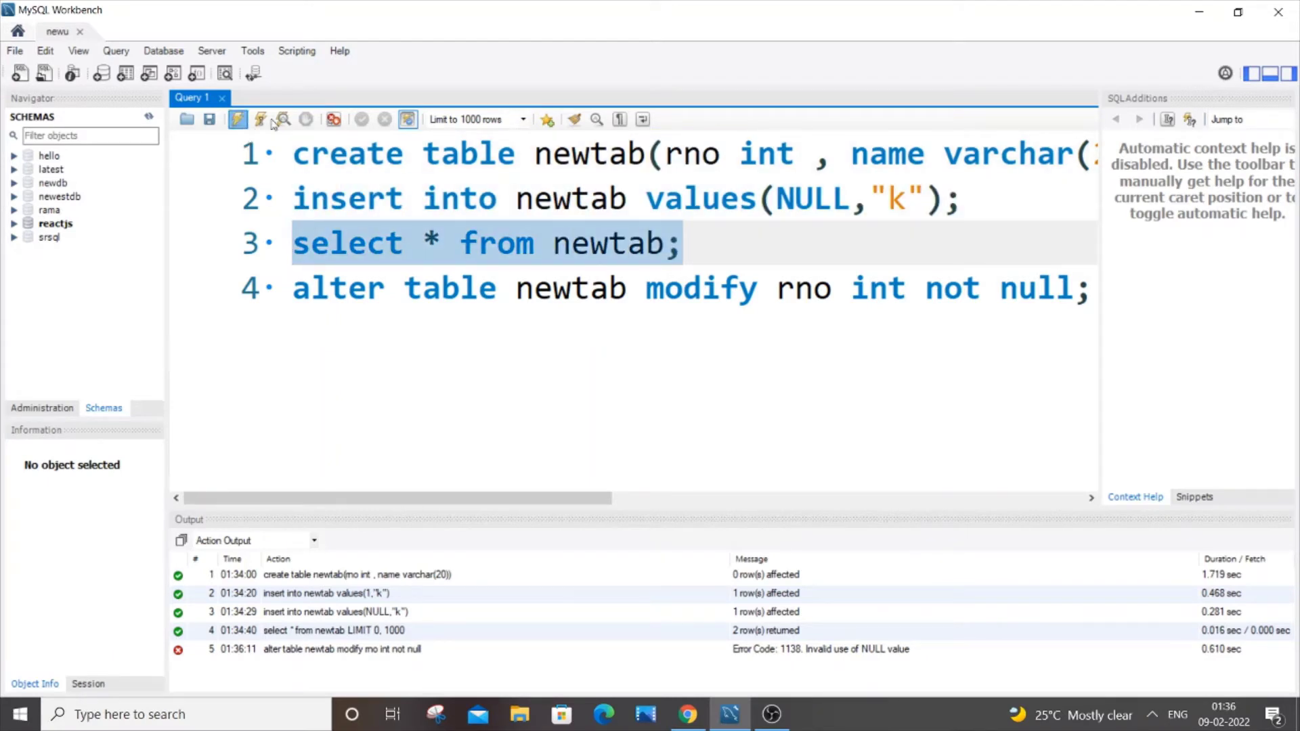
click(237, 120)
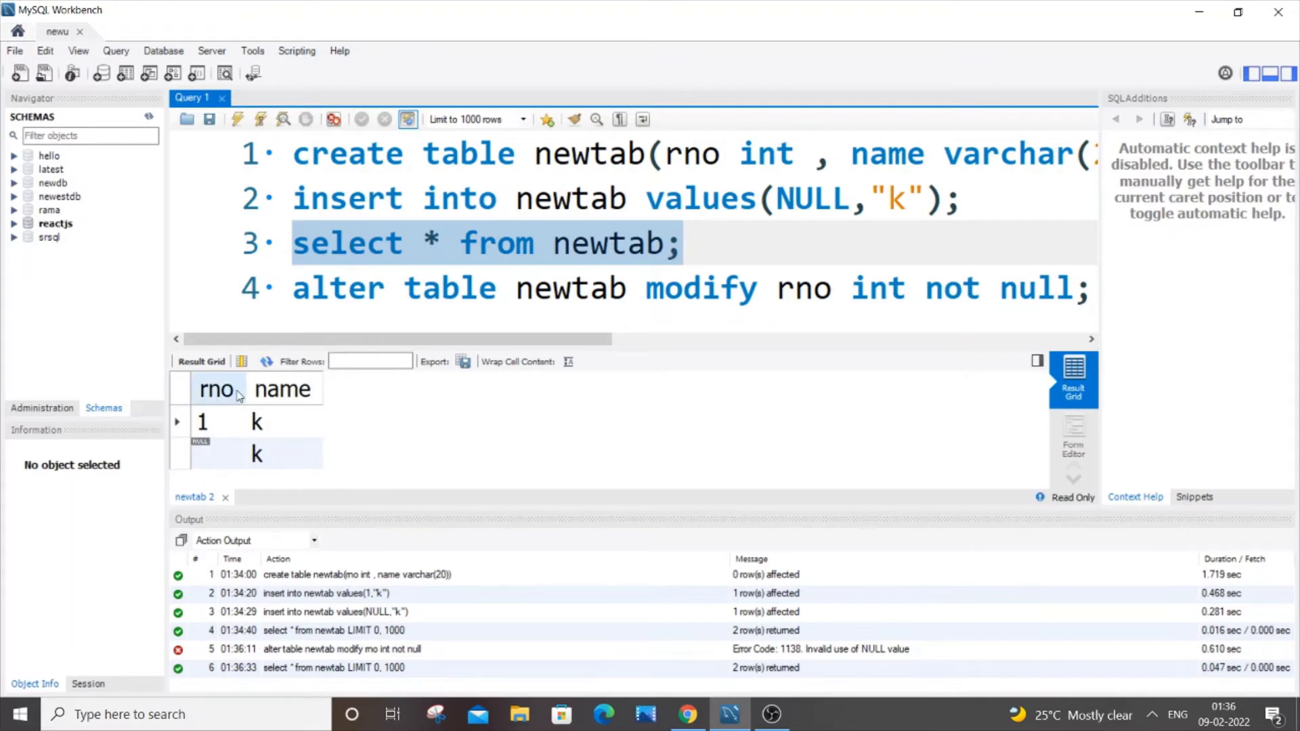
scroll(609, 310, right, 1)
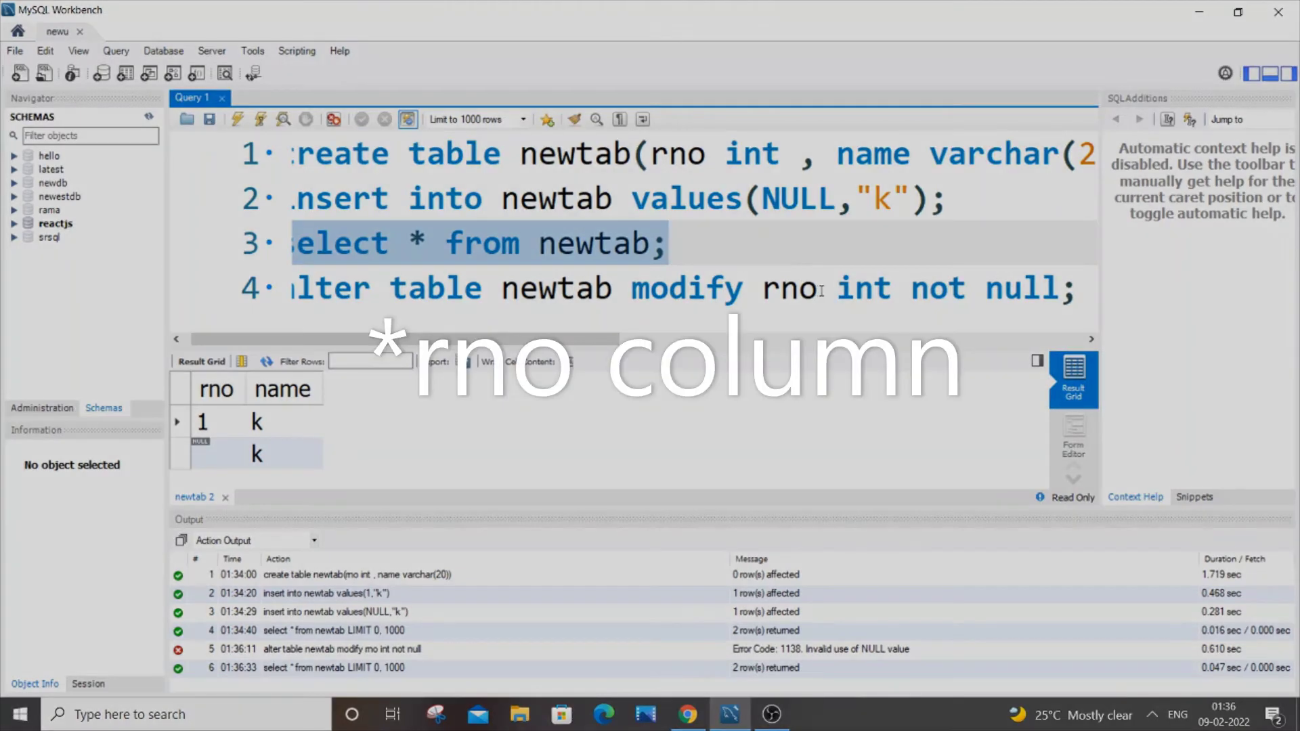
drag(821, 292, 762, 289)
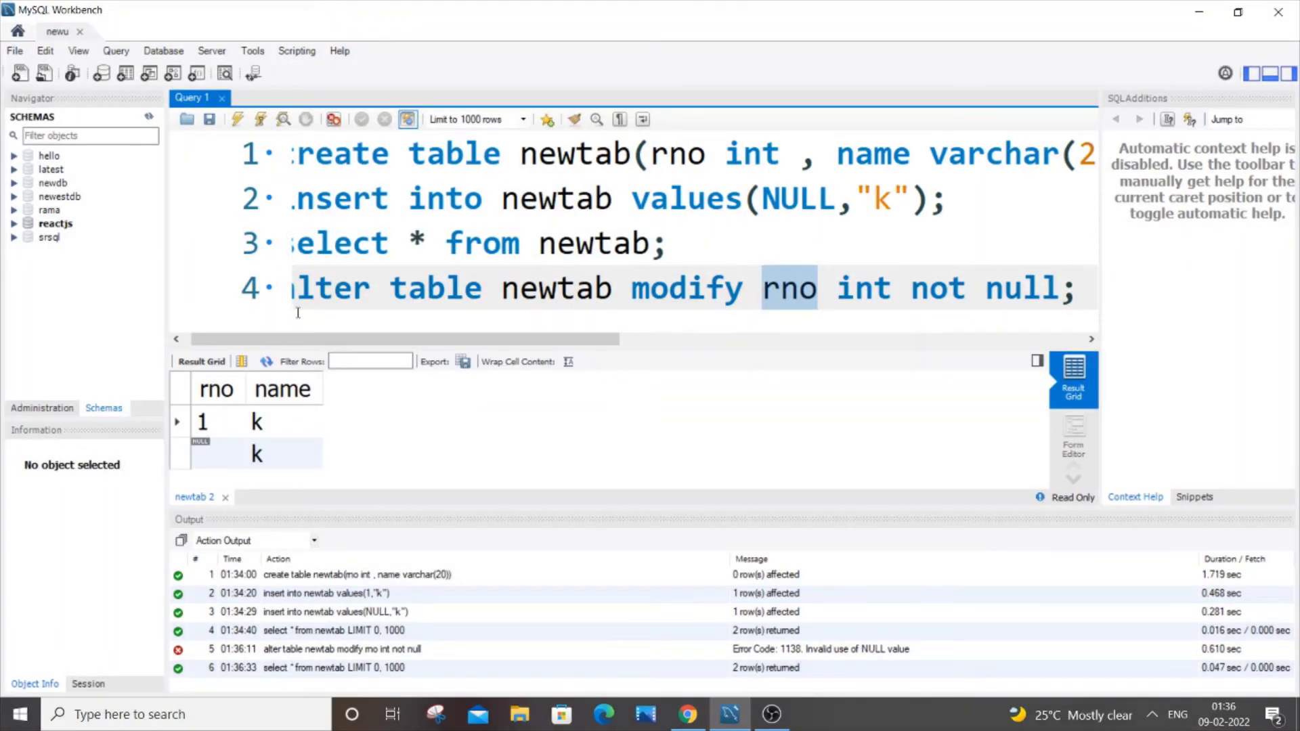
click(259, 457)
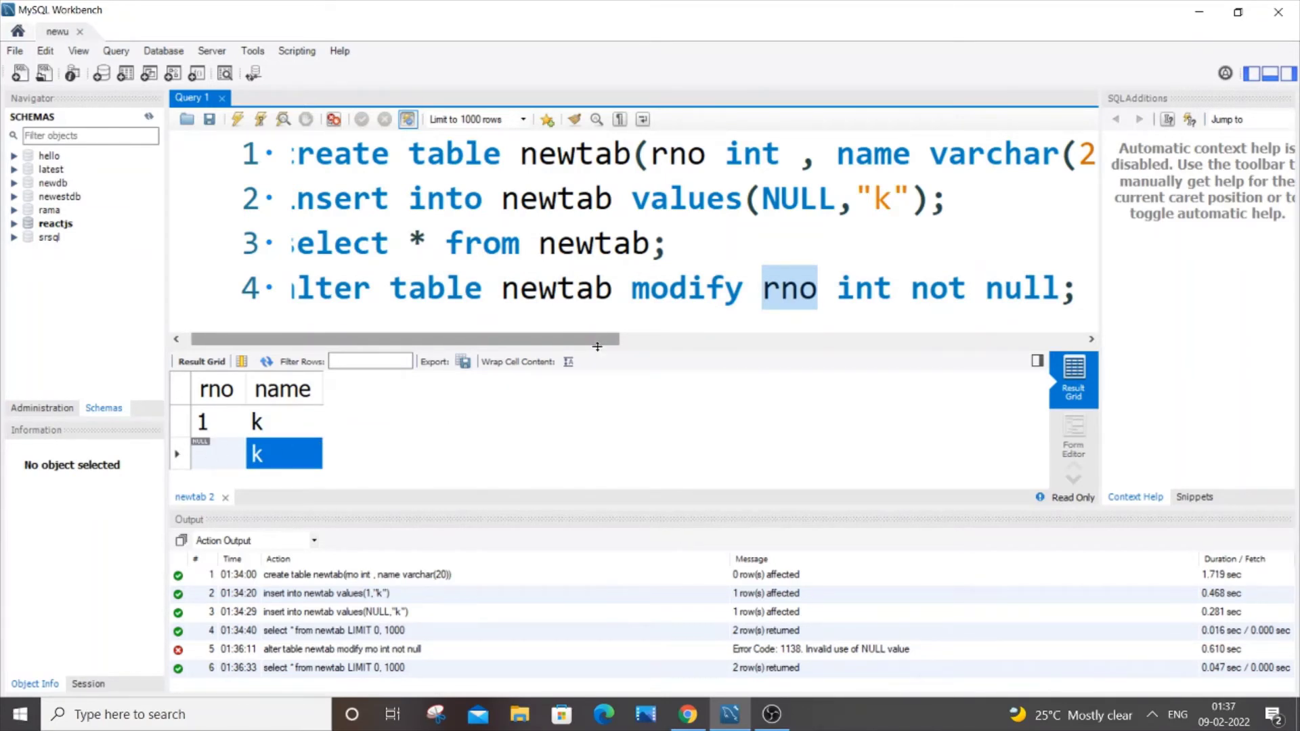
drag(598, 347, 599, 368)
- Run delete from newtab where name="k" on line 5, removing both rows
click(344, 325)
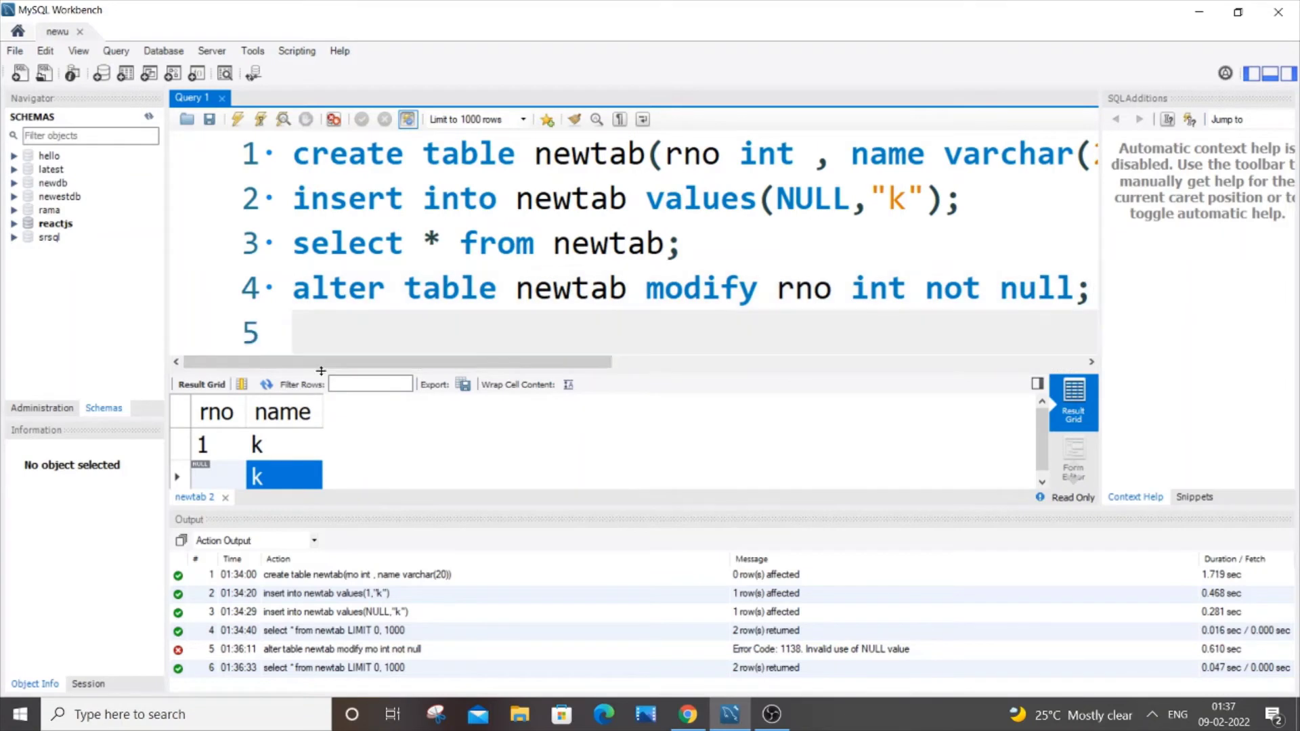
text(dl)
key(BackSpace)
text(e)
text(lete from )
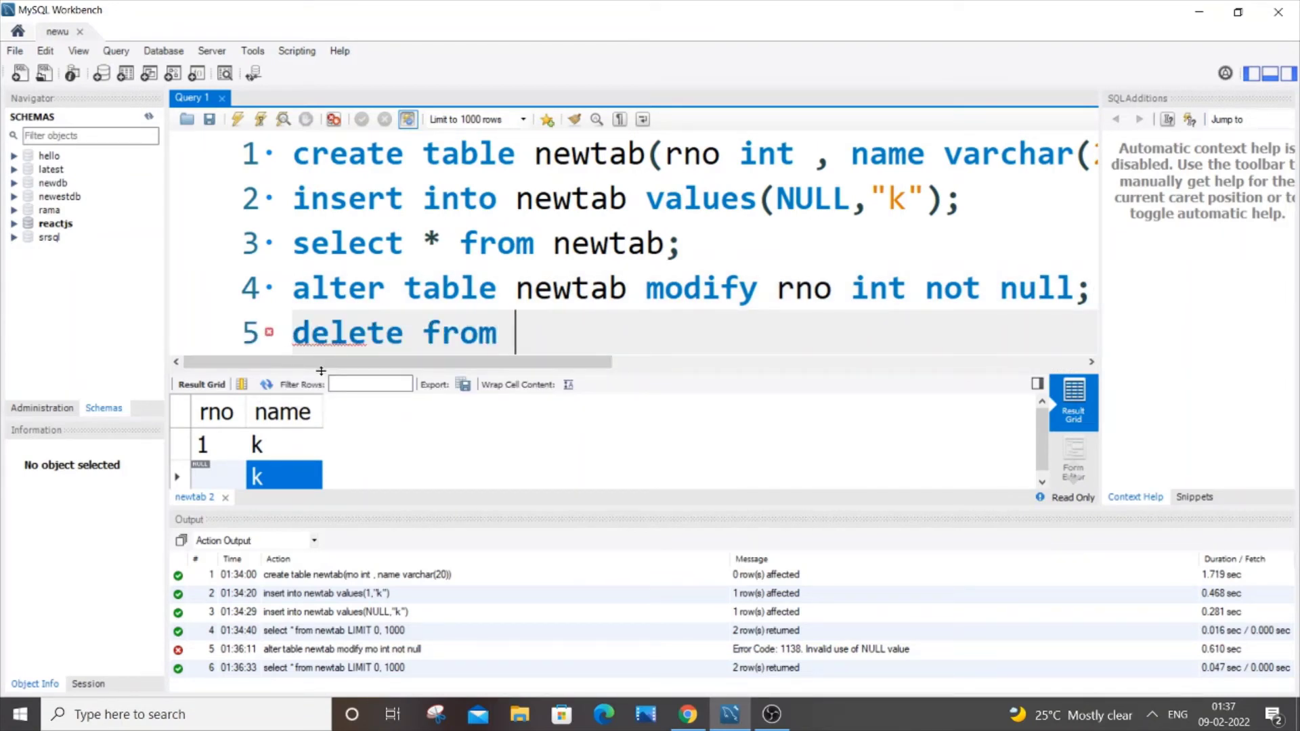
text(nr)
key(BackSpace)
text(ewtab )
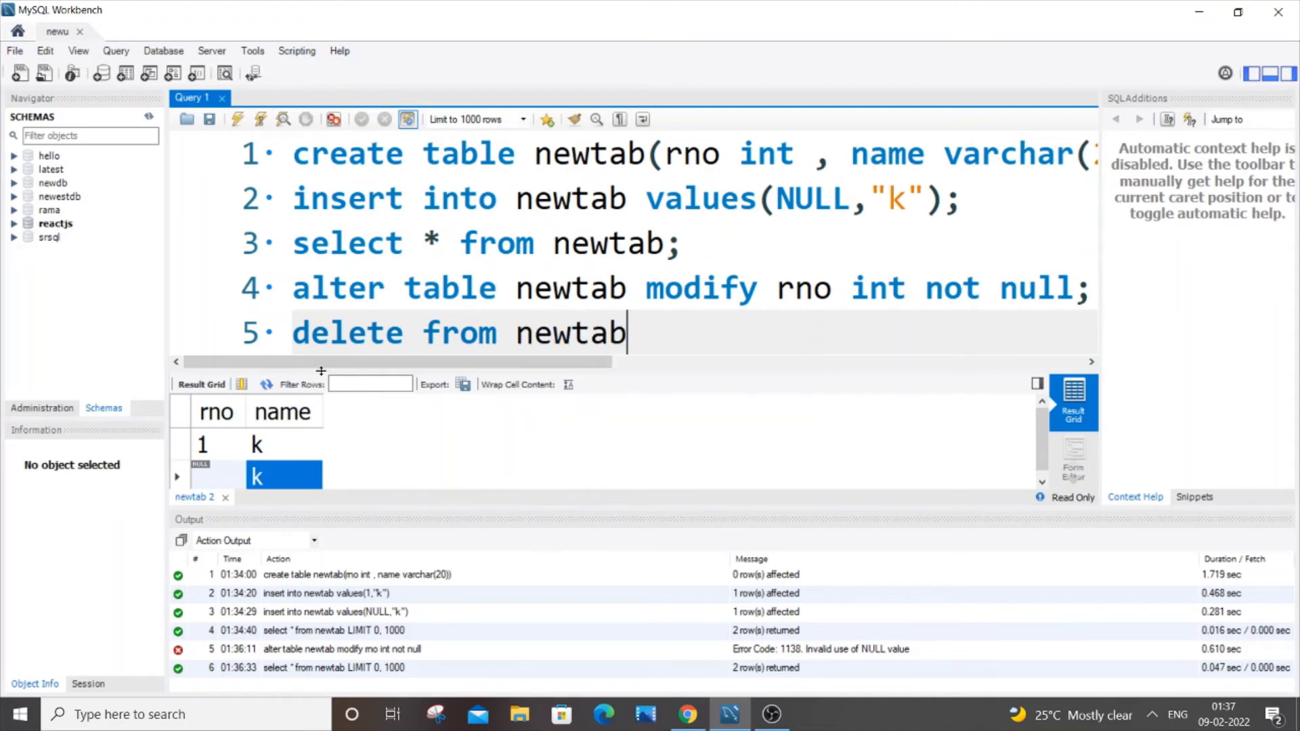
text(where)
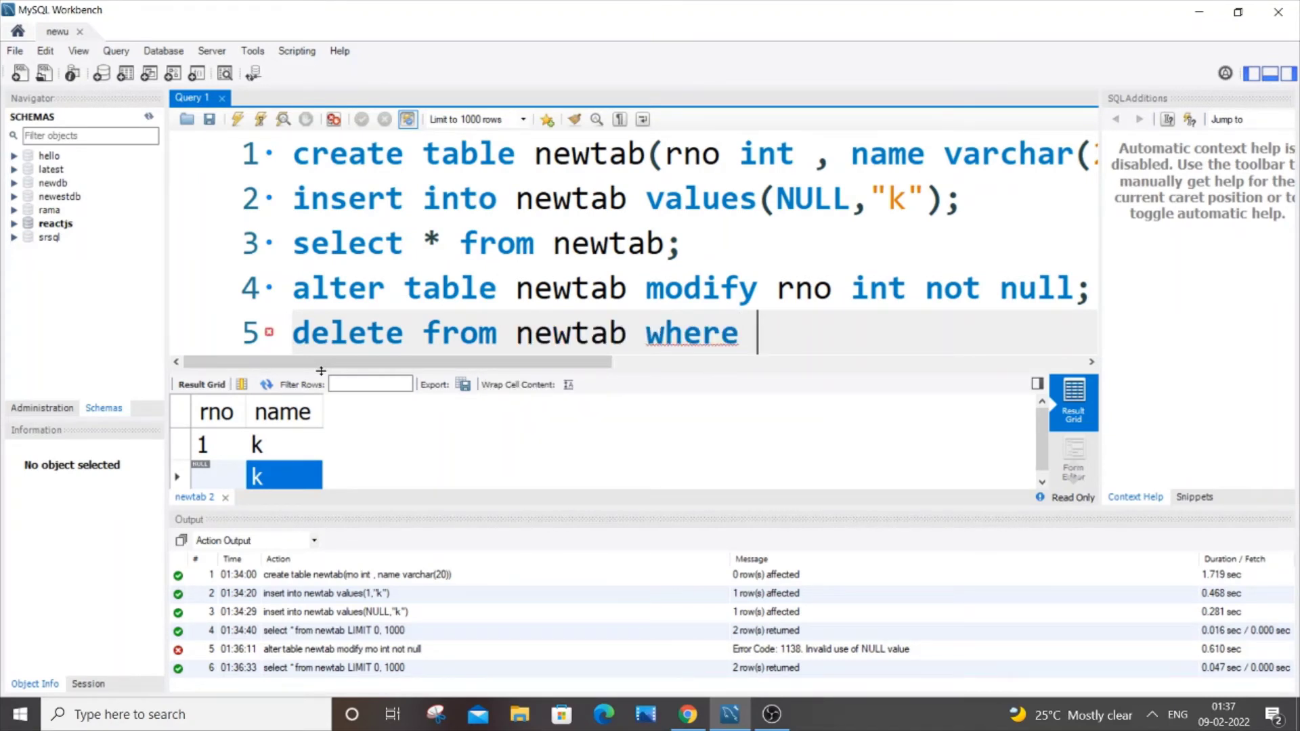
text( name)
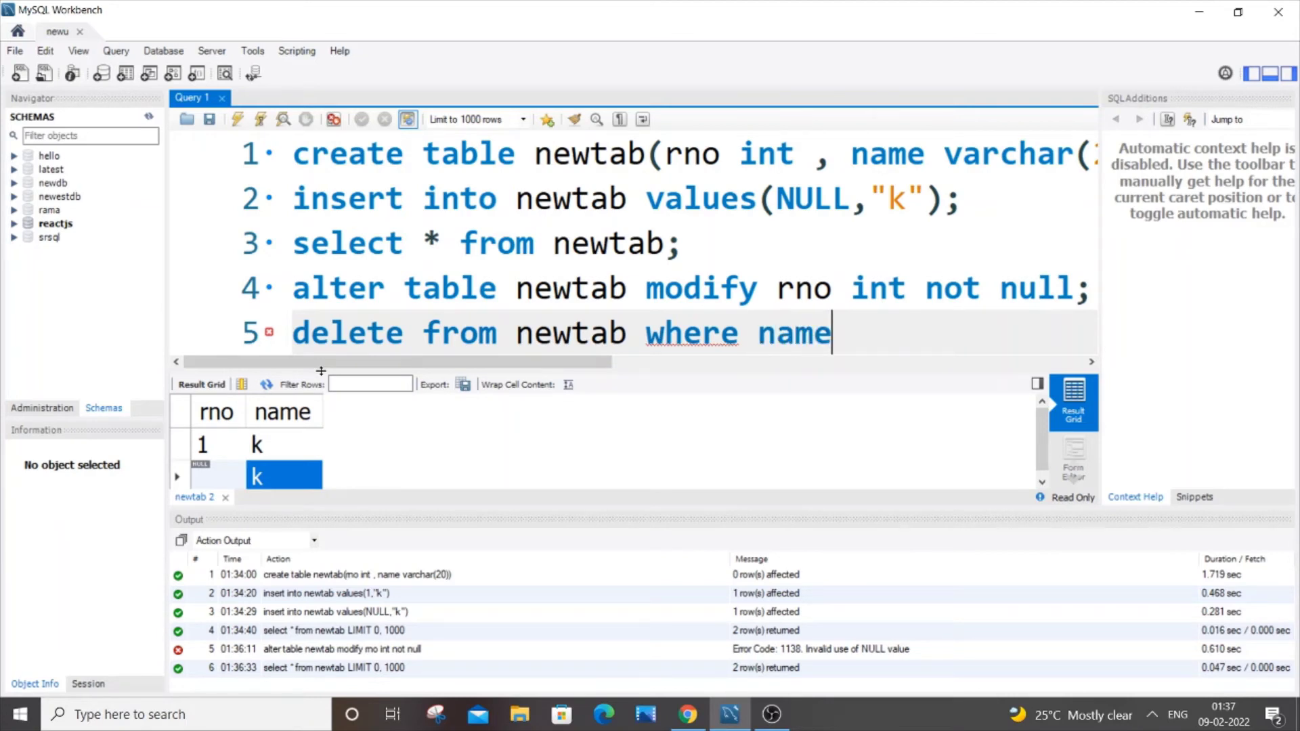
text(="k")
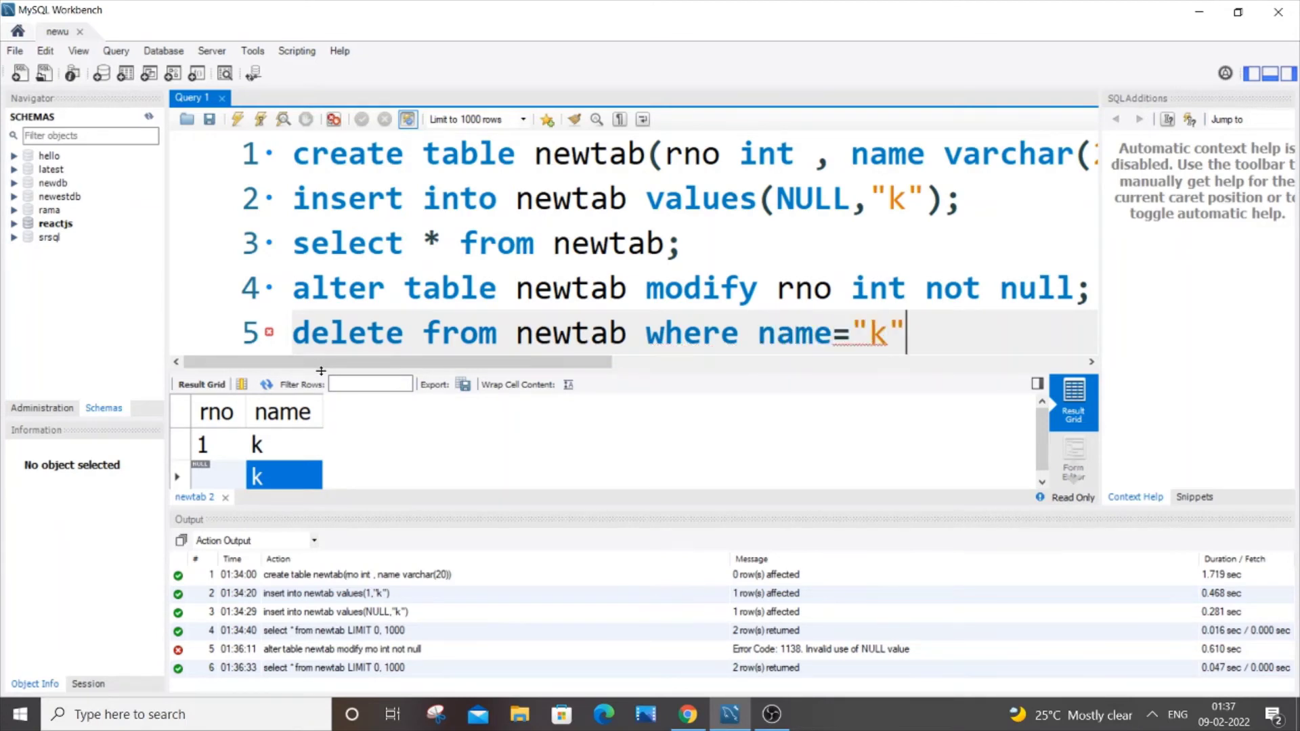
text(;)
drag(923, 333, 191, 323)
click(237, 118)
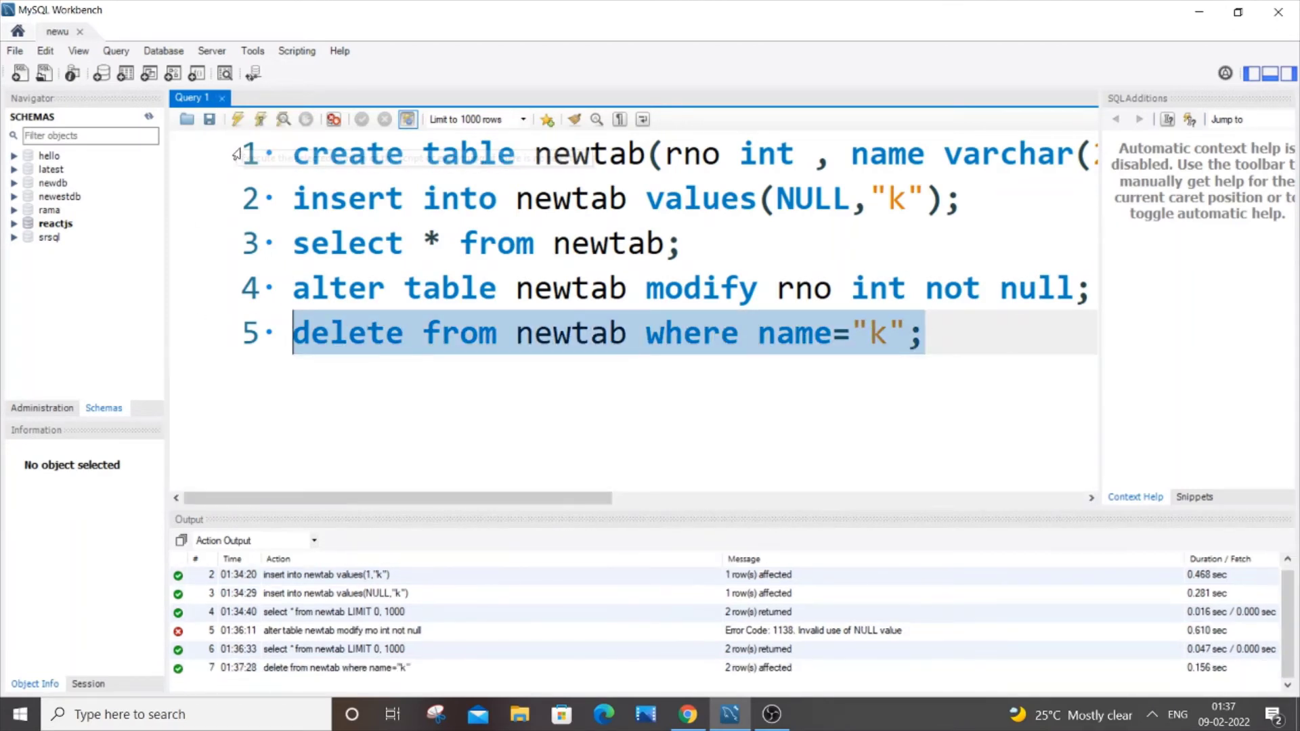
- Rerun the select to confirm newtab is empty, then remove the delete statement
drag(680, 244, 293, 244)
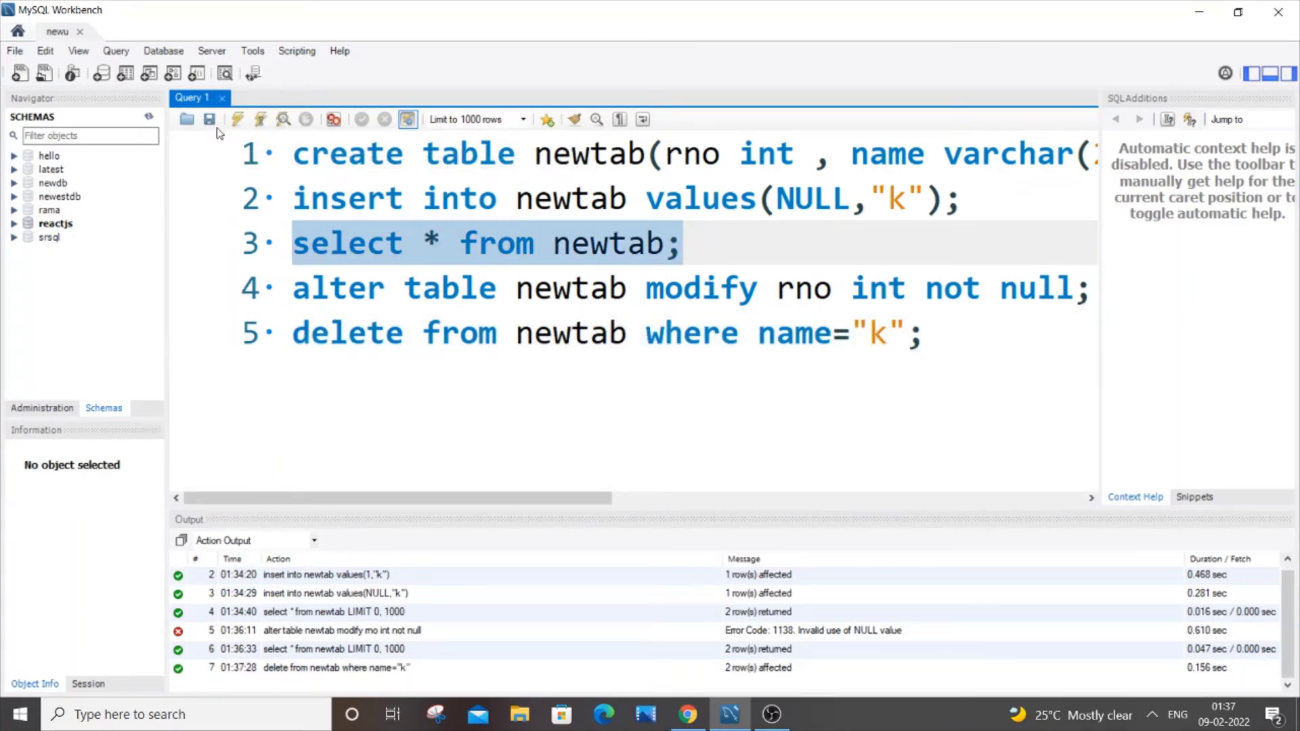
click(236, 119)
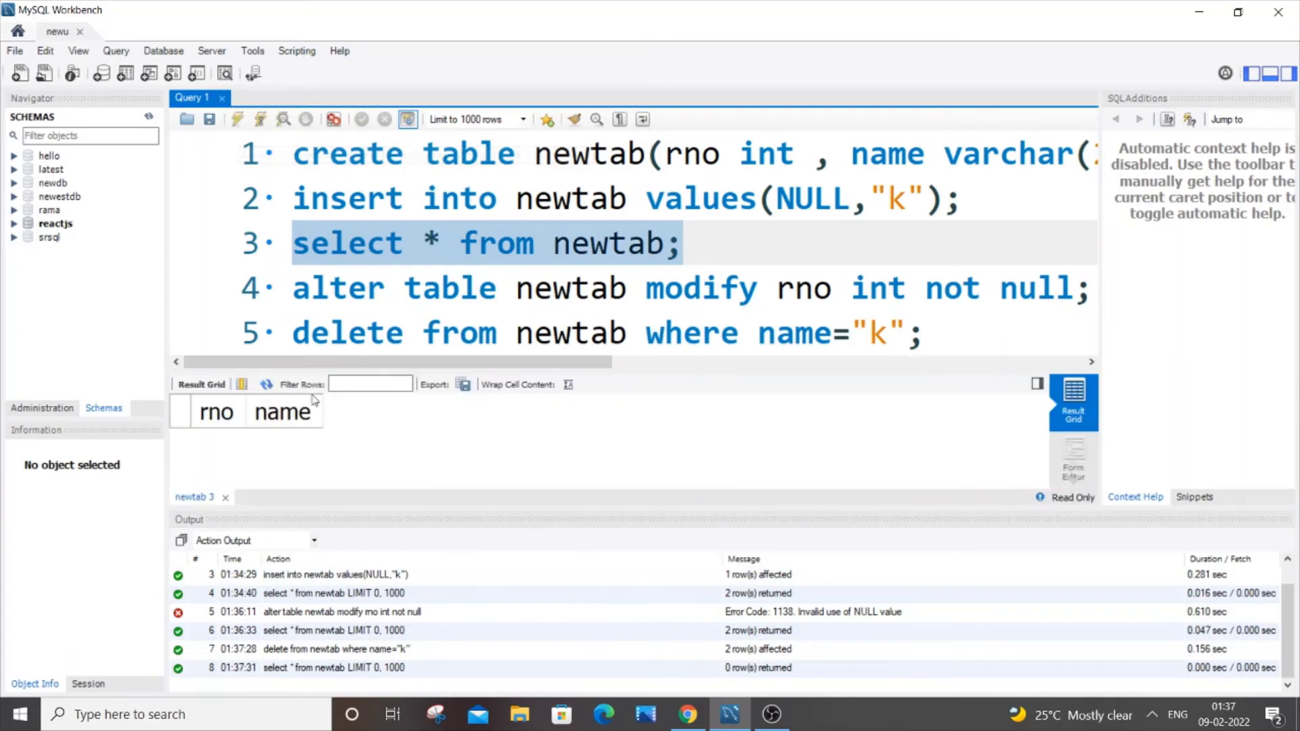
drag(922, 333, 305, 344)
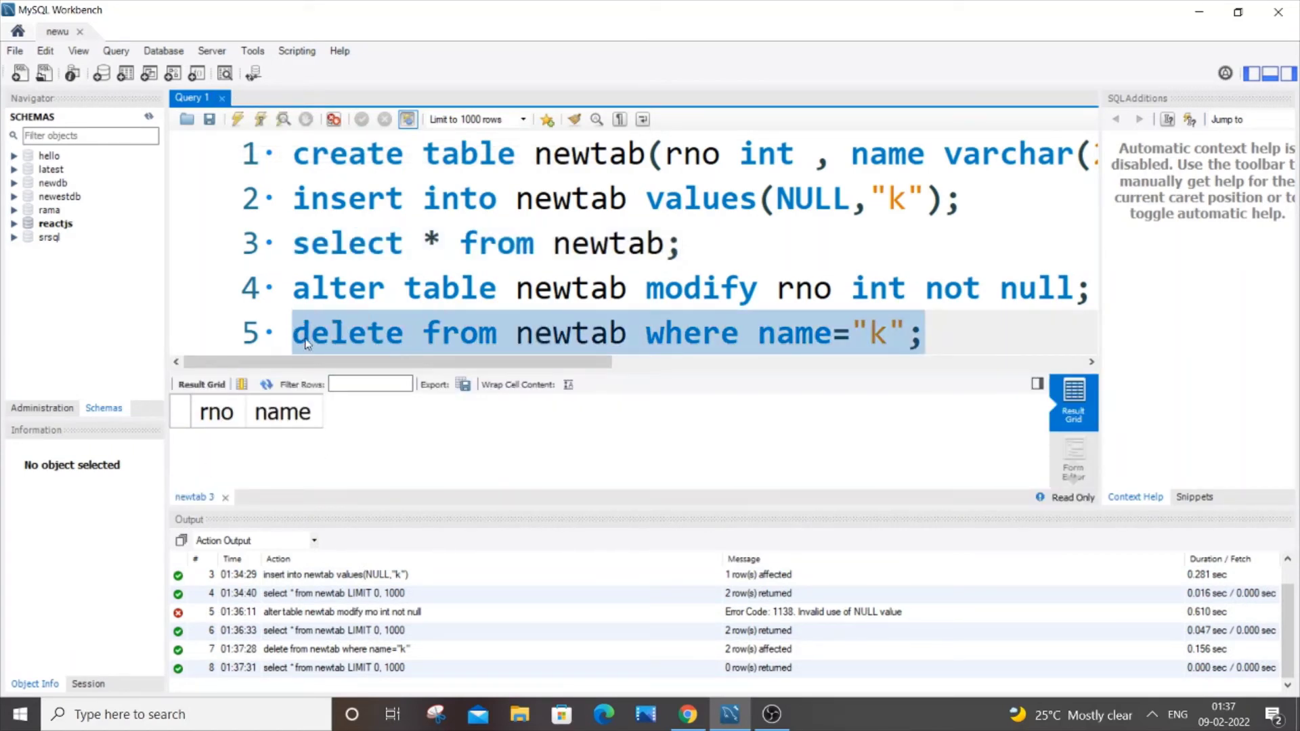
key(BackSpace)
- Replace NULL with 1 on line 2 and insert the row (1, "k")
click(852, 198)
key(BackSpace)
key(BackSpace)
key(BackSpace)
key(BackSpace)
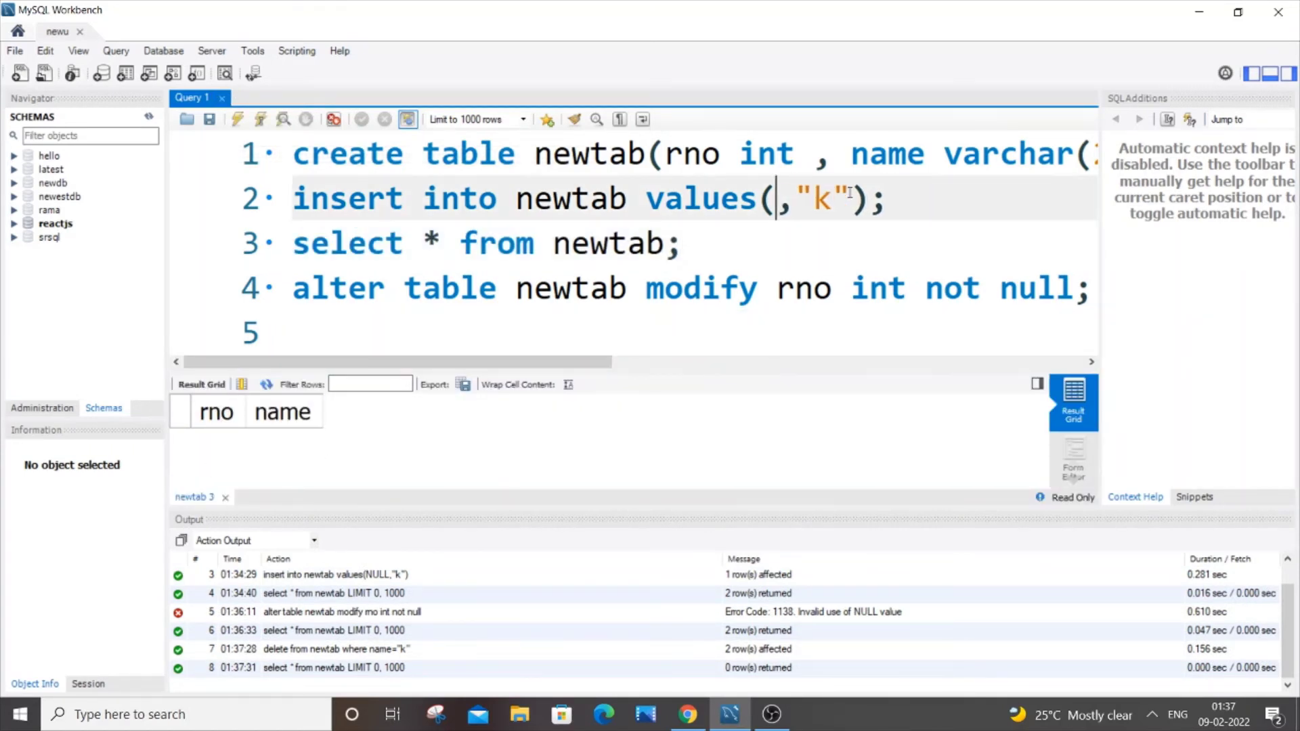
text(1)
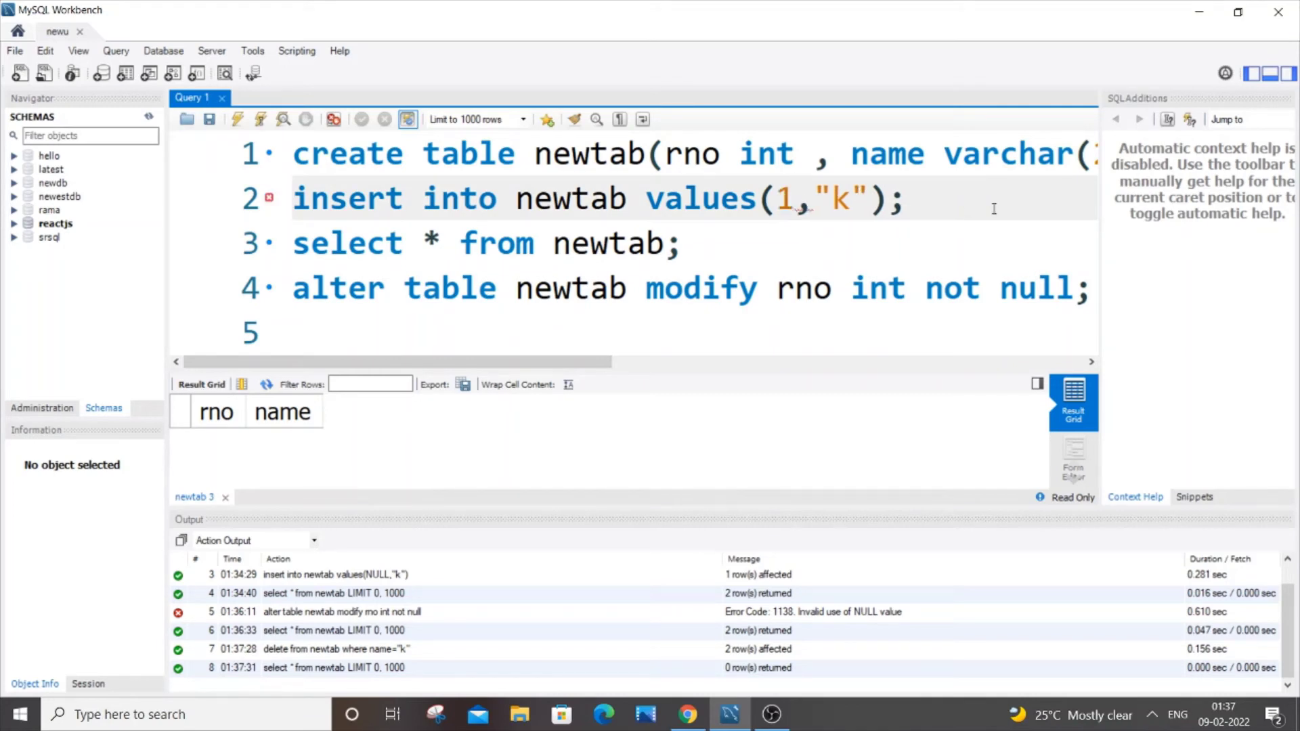
drag(994, 209, 290, 200)
click(240, 119)
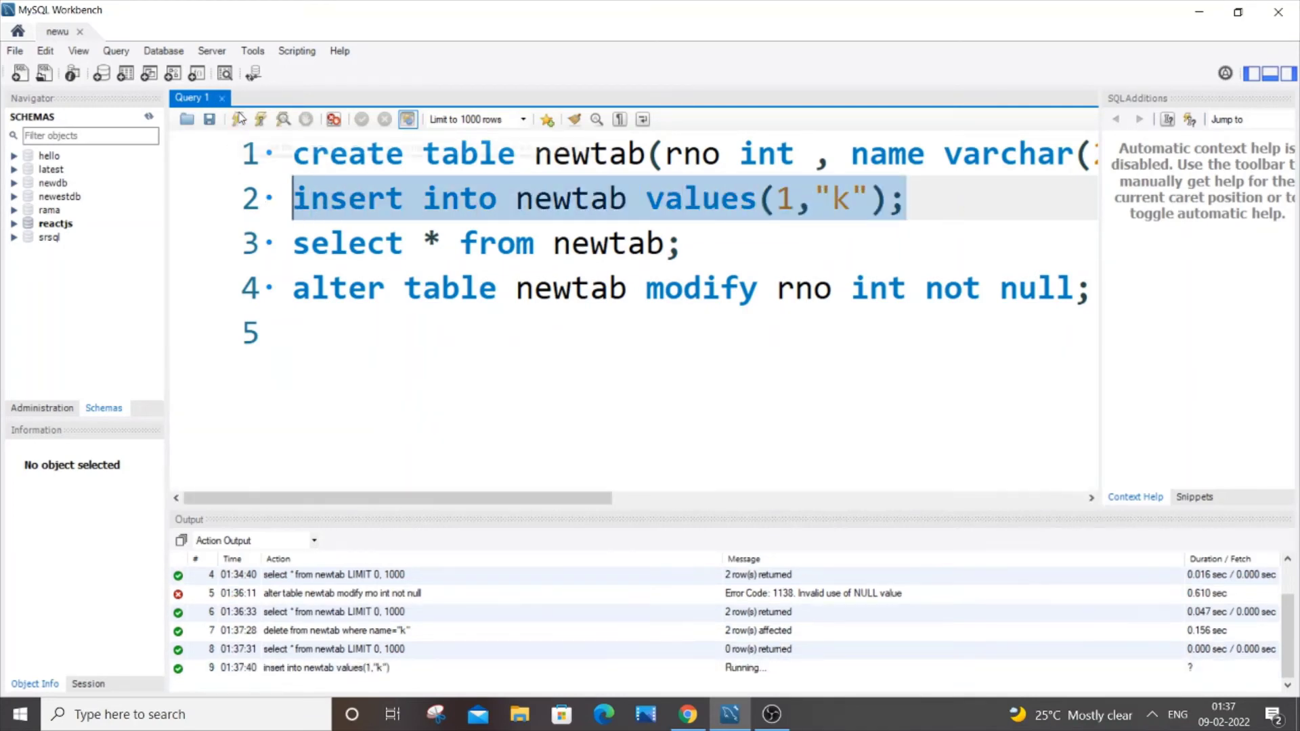
- List newtab's rows, confirming (1,'k') is the only row, and select the alter statement
drag(705, 251, 293, 244)
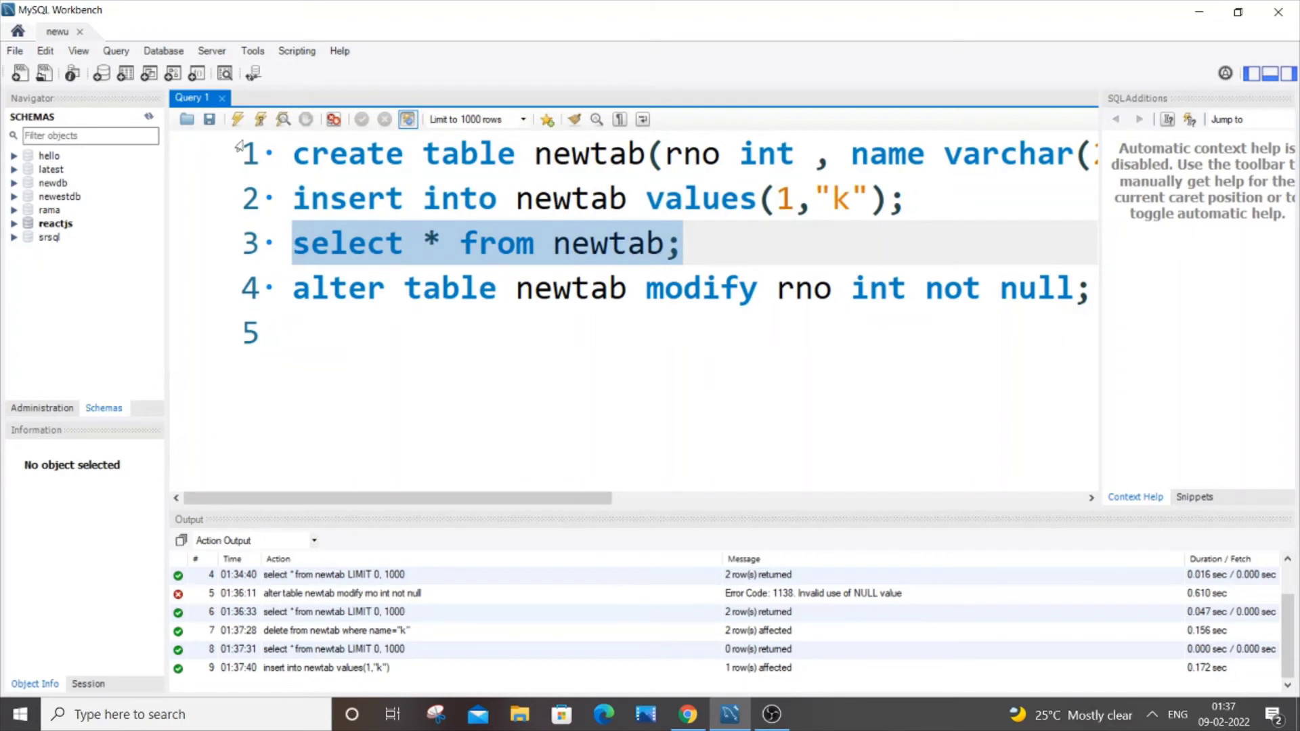
click(237, 119)
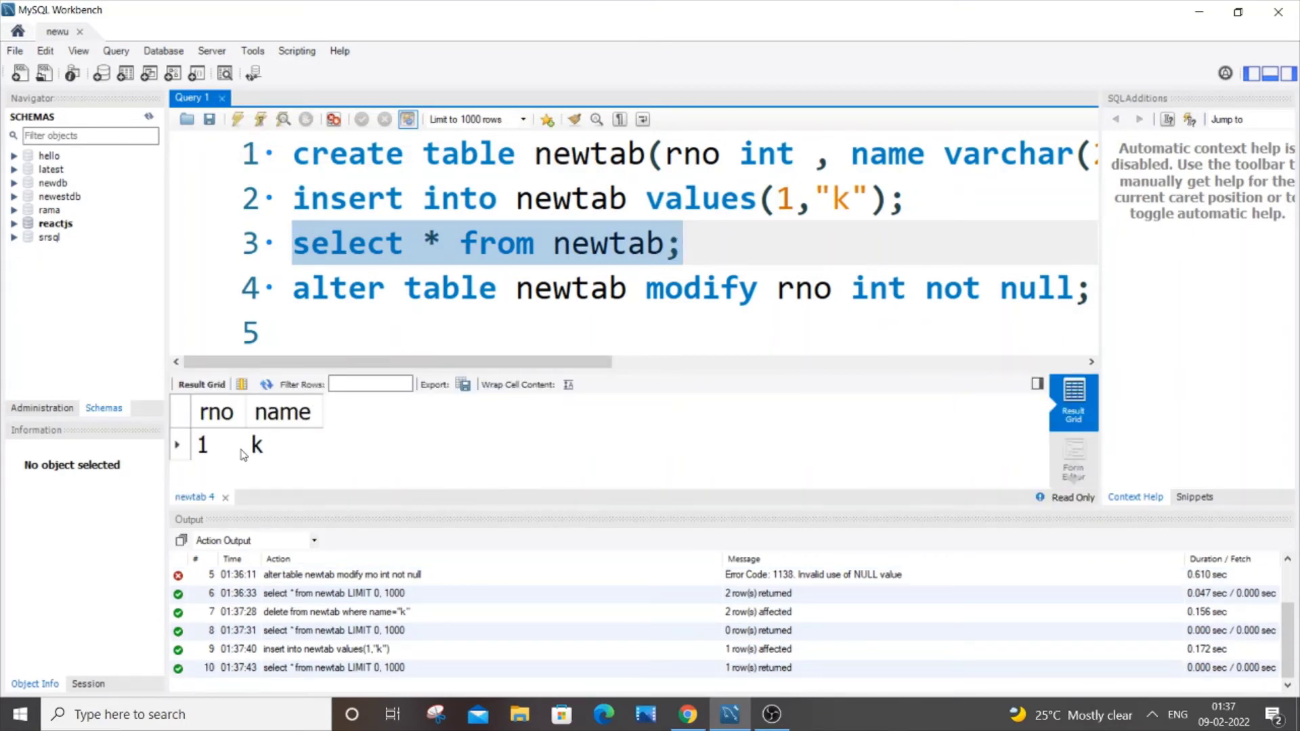
click(225, 448)
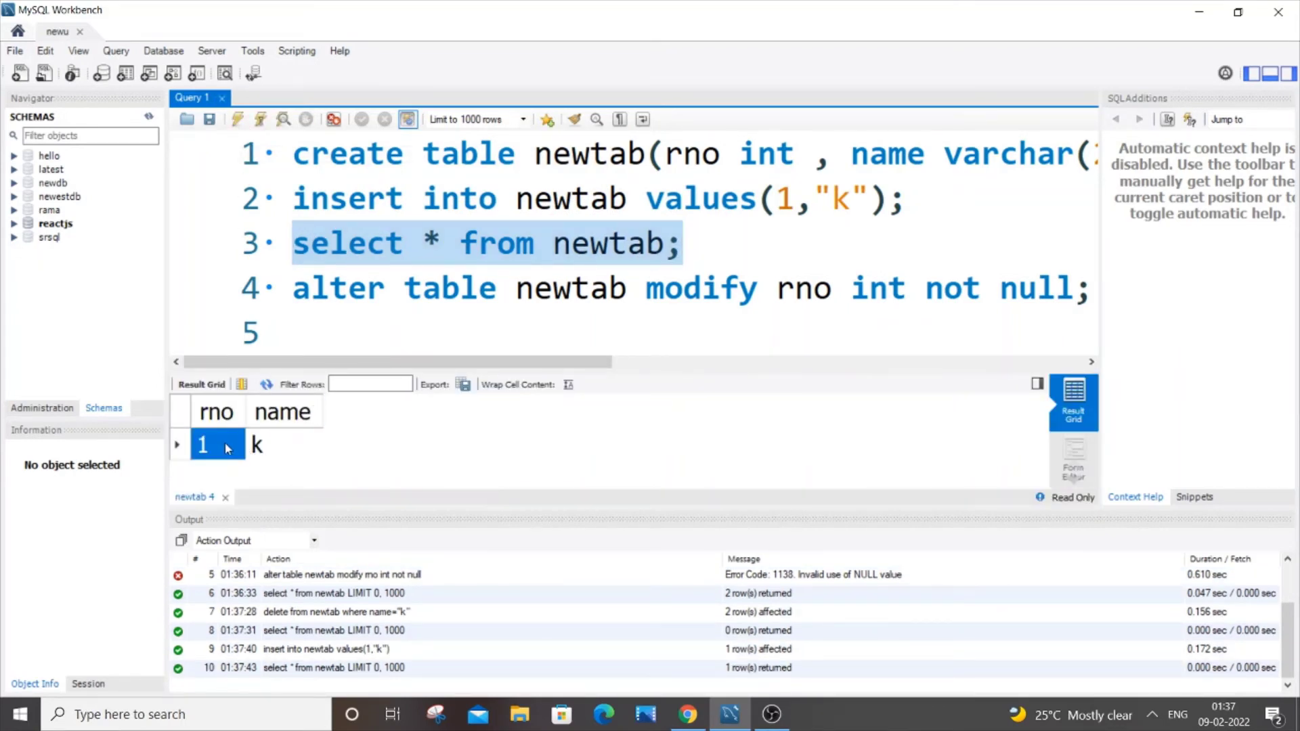
drag(610, 362, 664, 362)
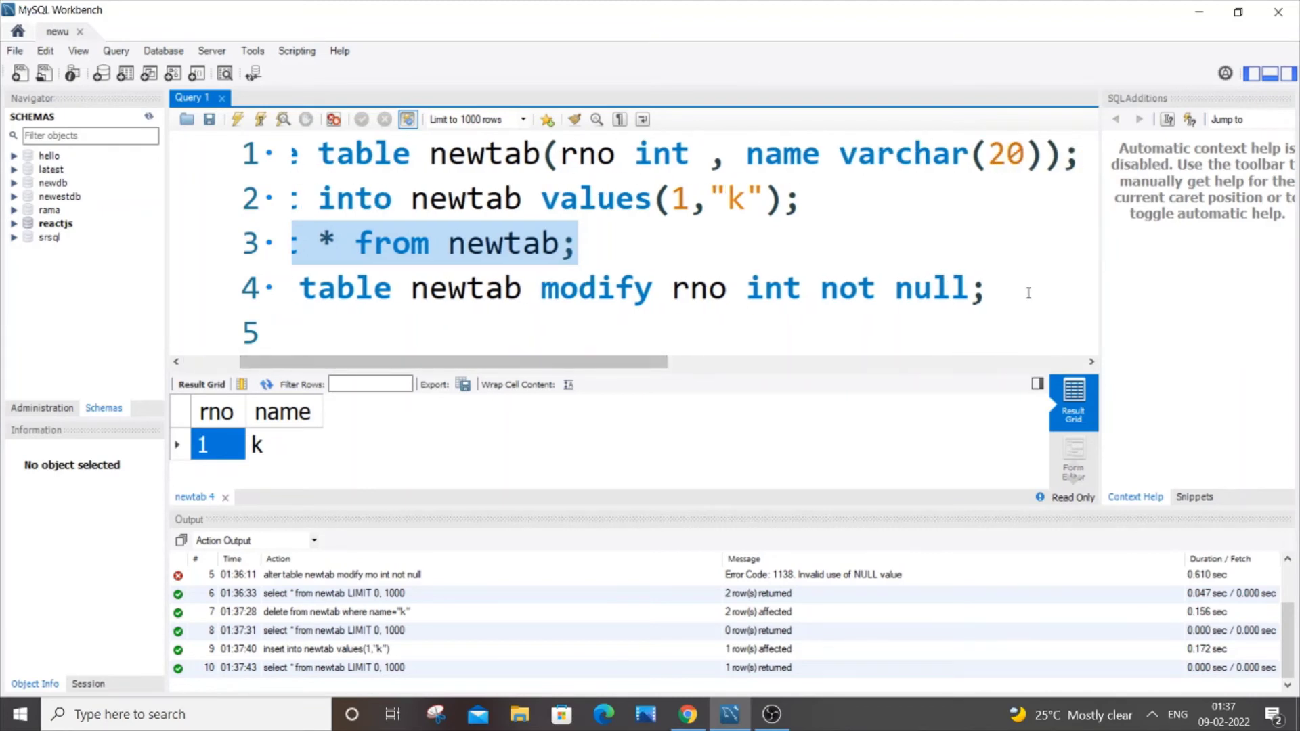
drag(1028, 294, 183, 290)
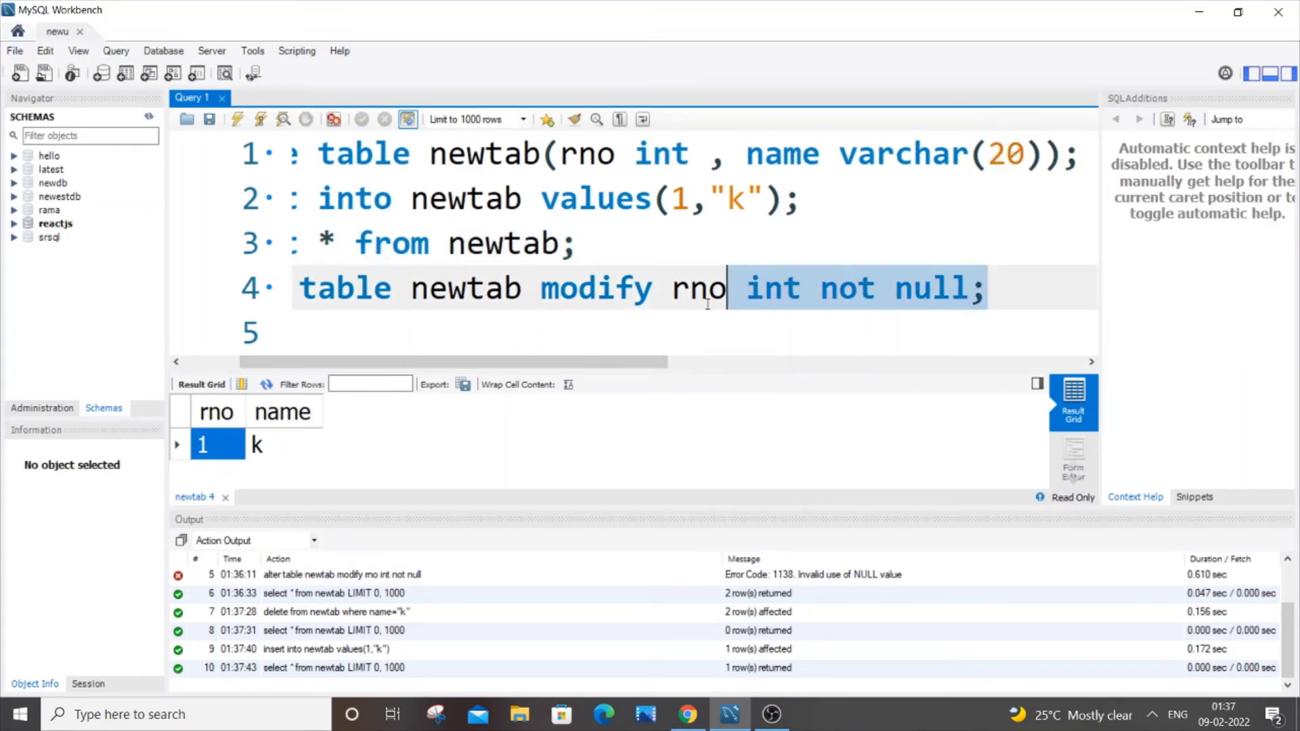
- Apply NOT NULL to rno, then test inserting a NULL rno, which fails with Error 1048
click(235, 118)
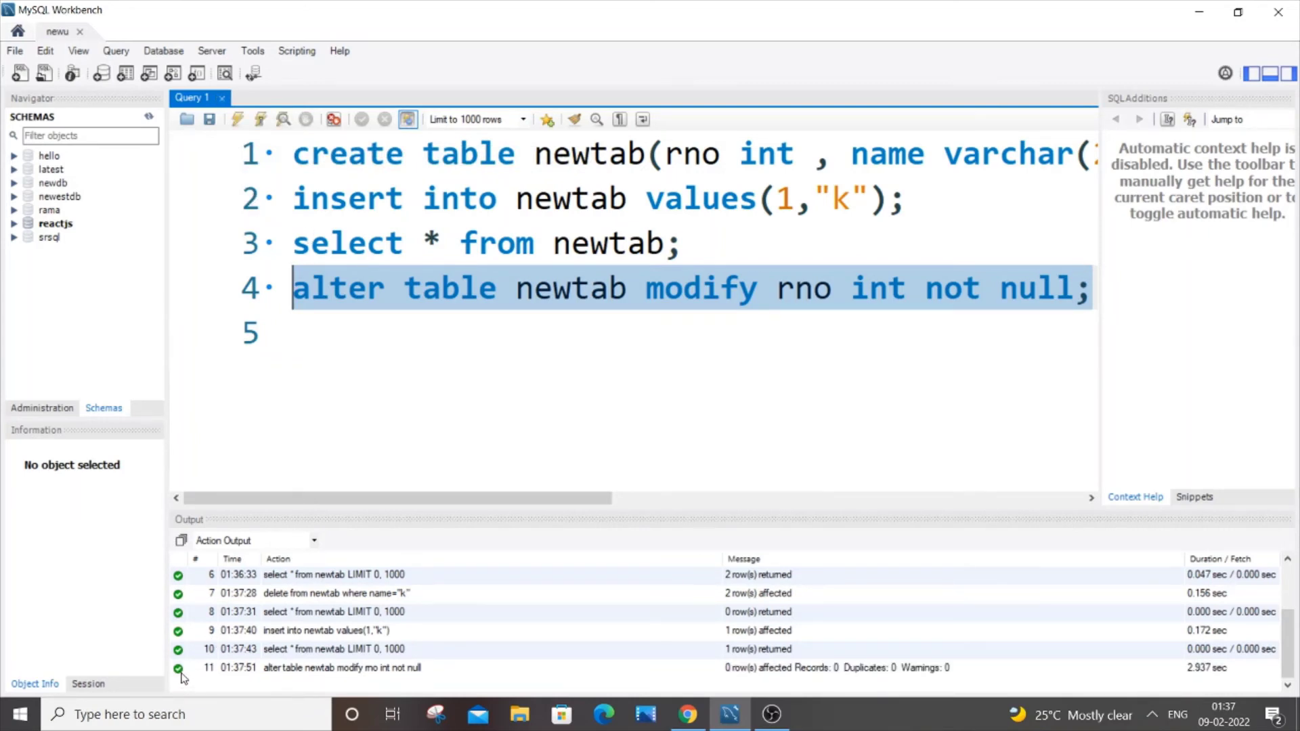
click(690, 242)
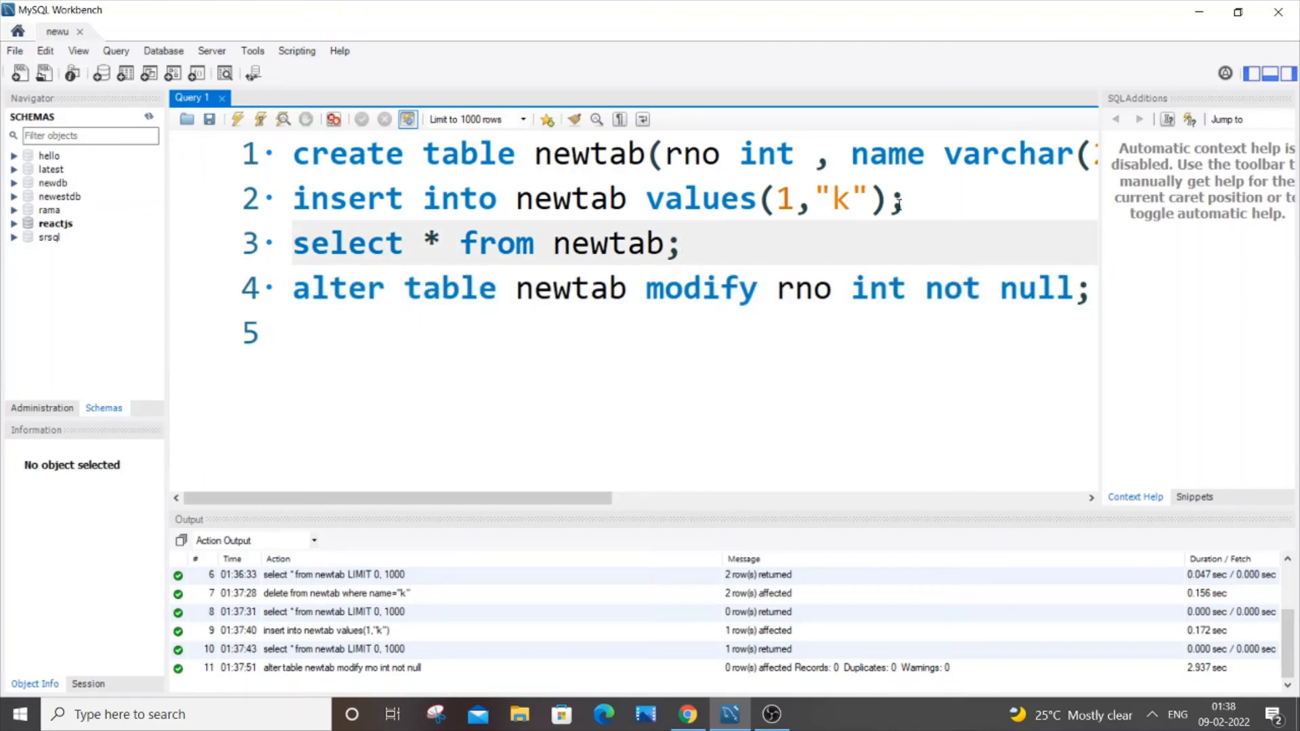
click(798, 199)
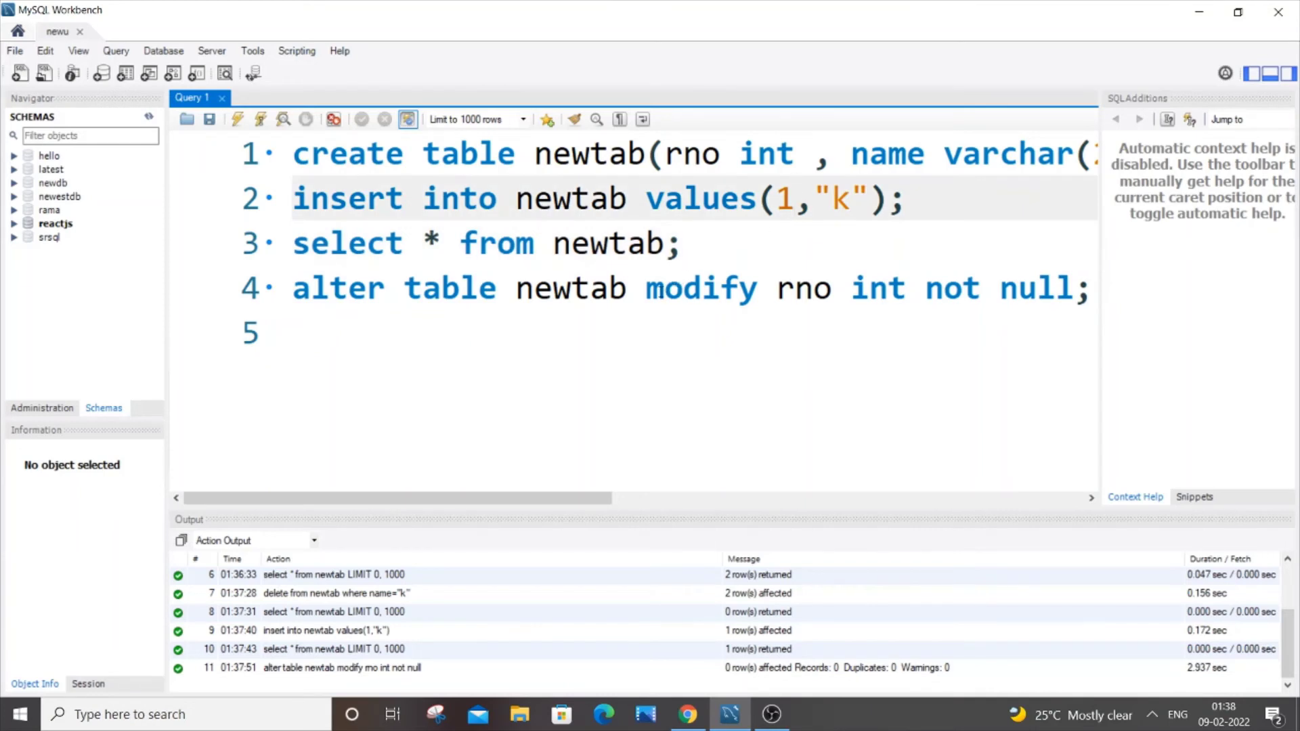
key(BackSpace)
text(NULL)
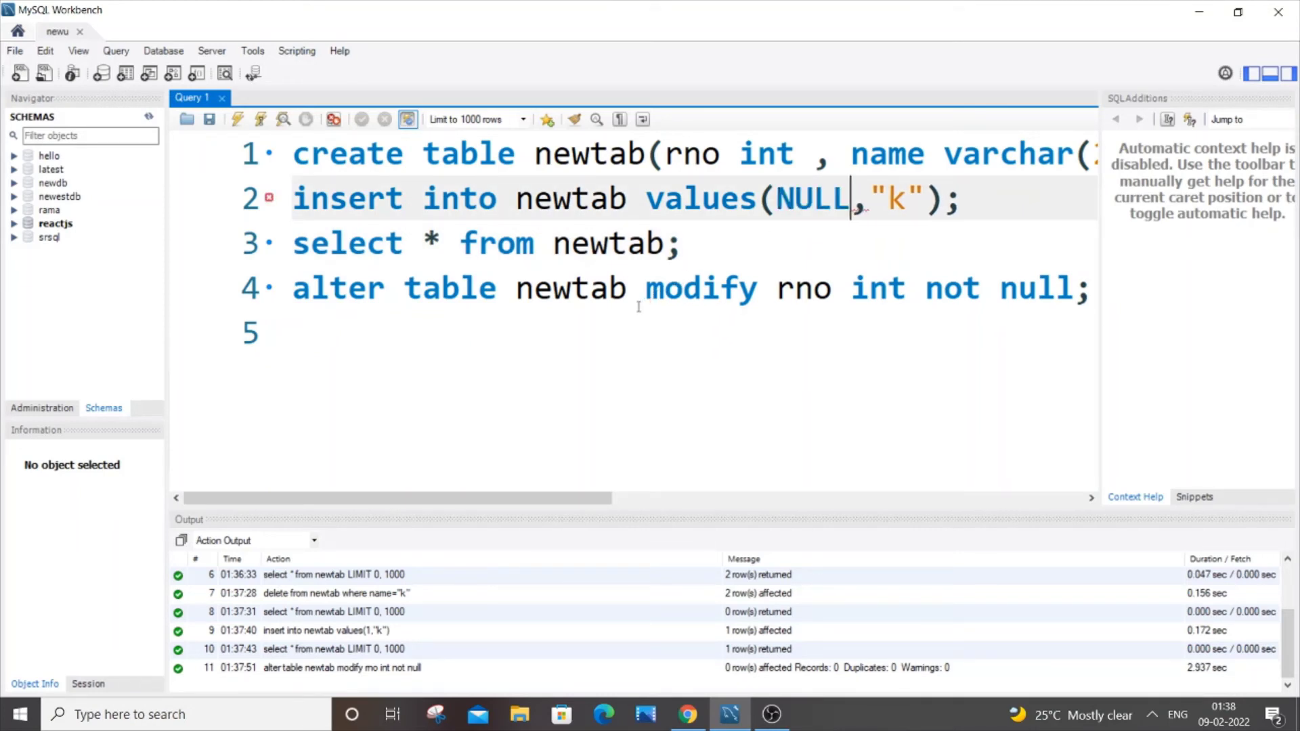
click(986, 196)
click(665, 153)
drag(963, 199, 277, 181)
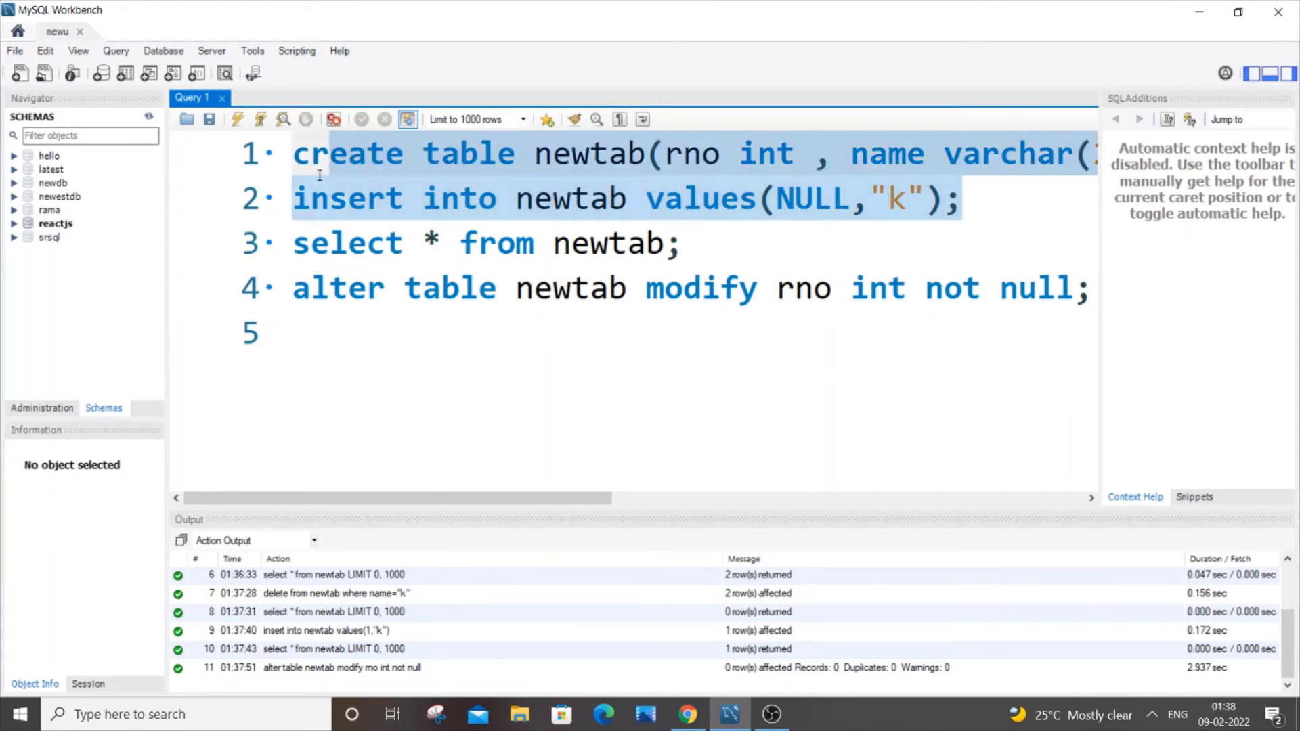
click(236, 118)
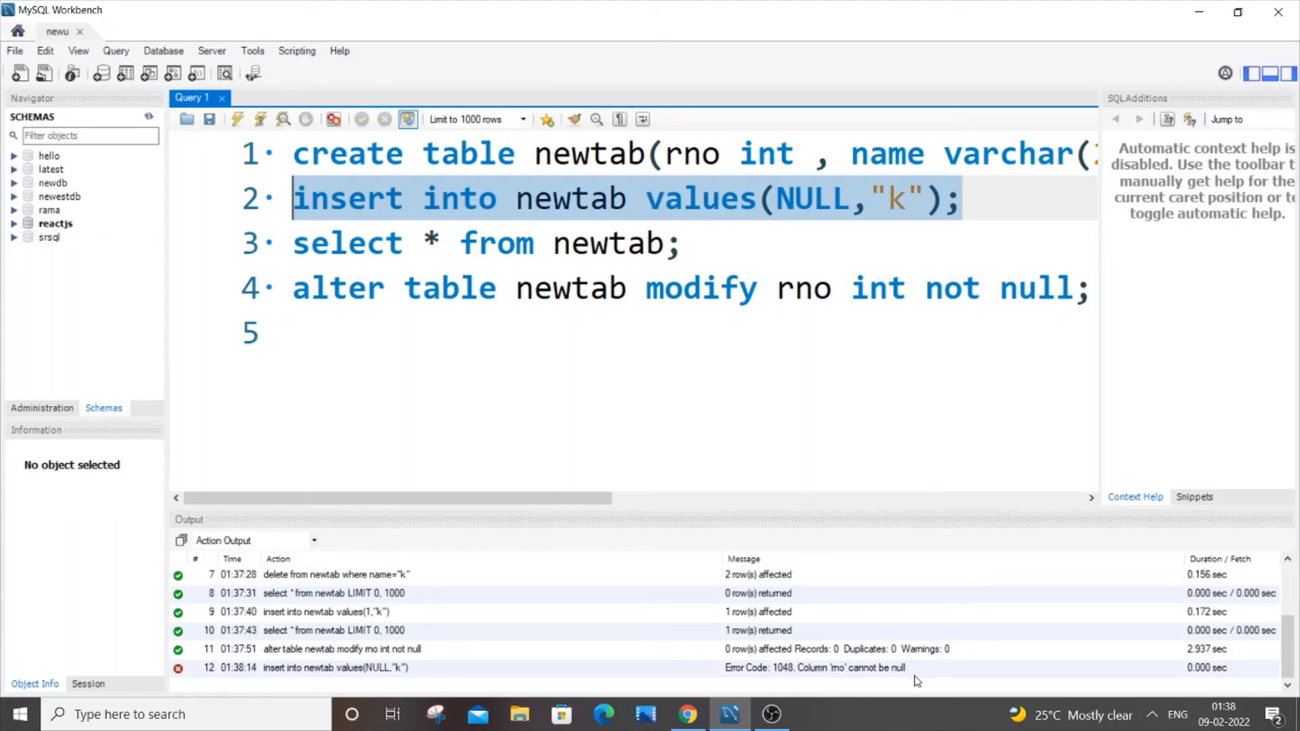
click(854, 199)
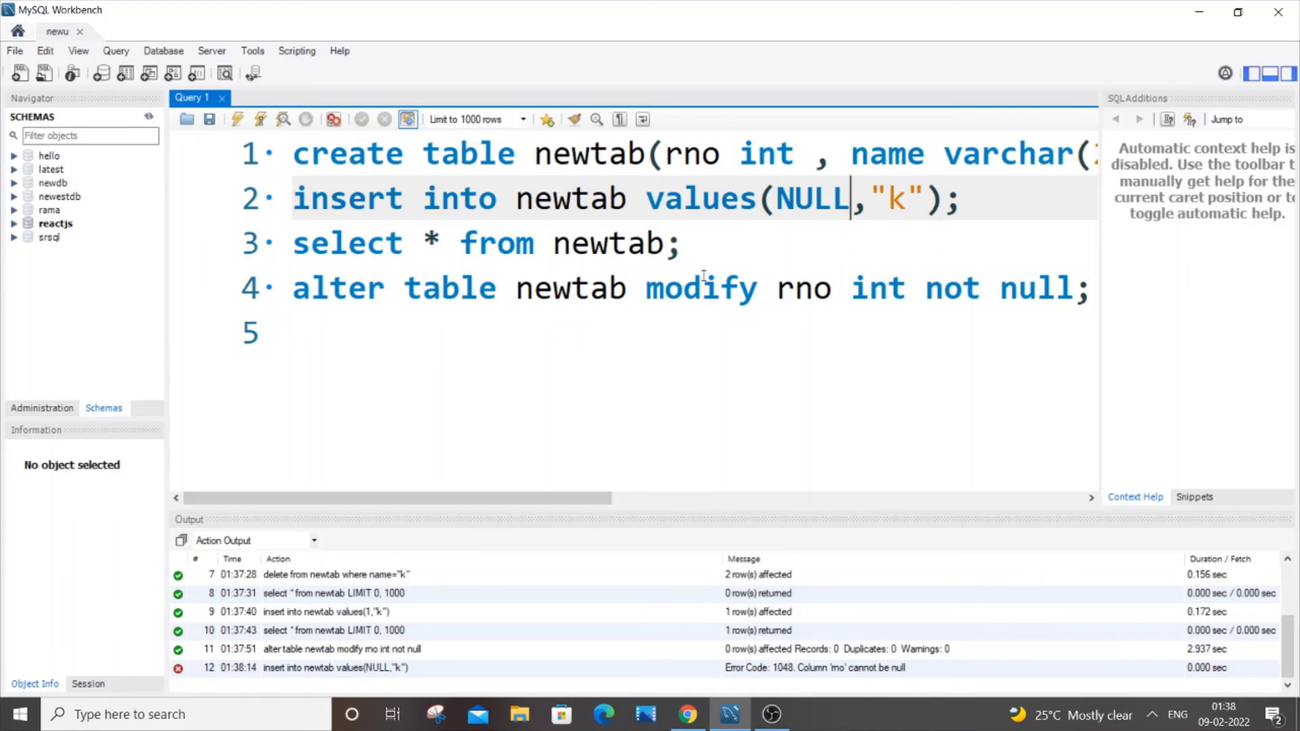
- Run desc newtab on line 5, showing rno as not nullable and name as nullable
click(727, 335)
text(des)
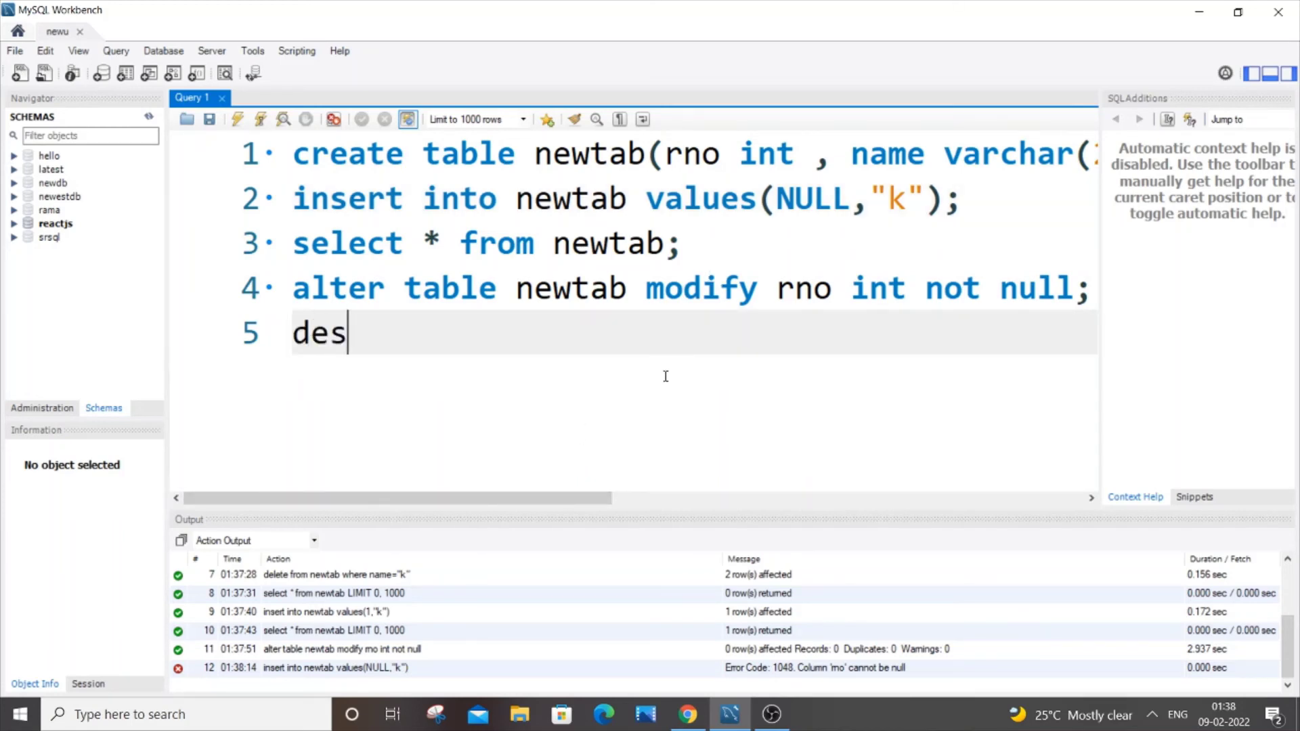
text(c )
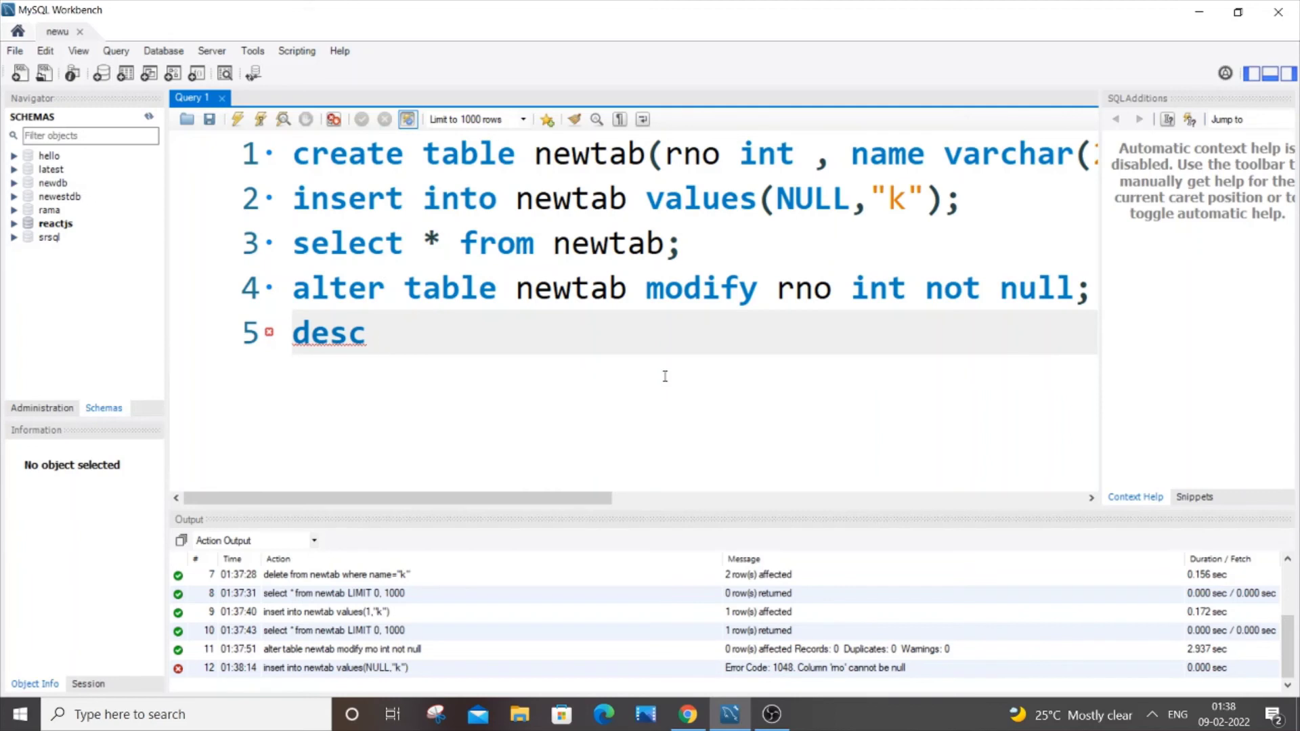
text(ne)
text(wtab;)
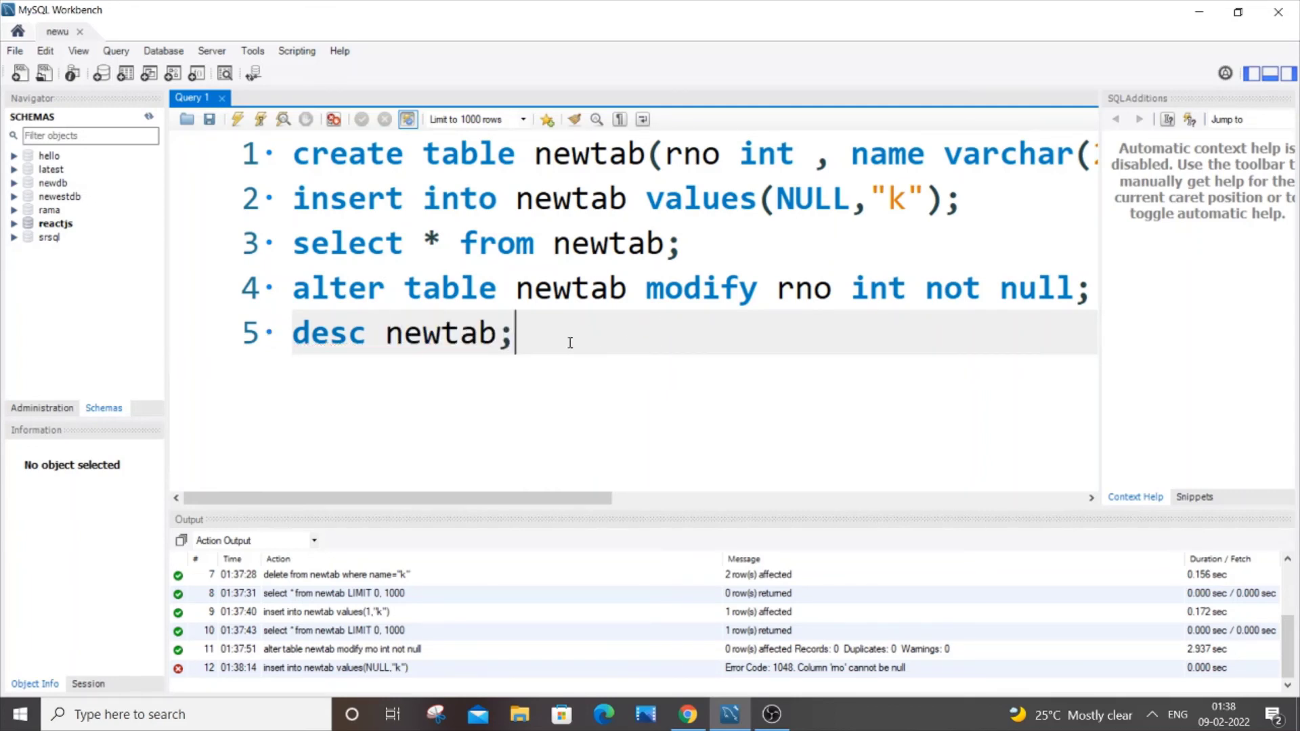
drag(570, 342, 119, 315)
click(236, 118)
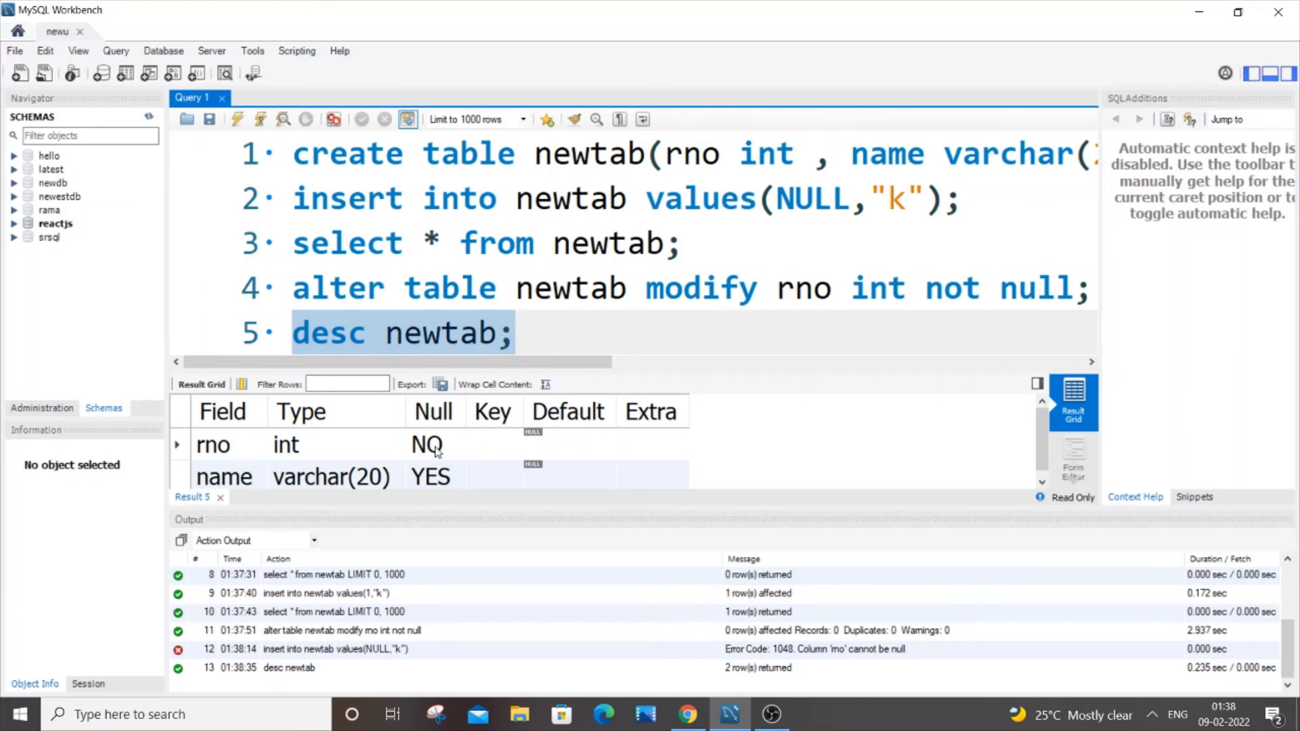
- Insert the row (2, NULL) and list newtab, showing rows (1,'k') and (2, NULL)
click(917, 200)
key(BackSpace)
key(BackSpace)
key(BackSpace)
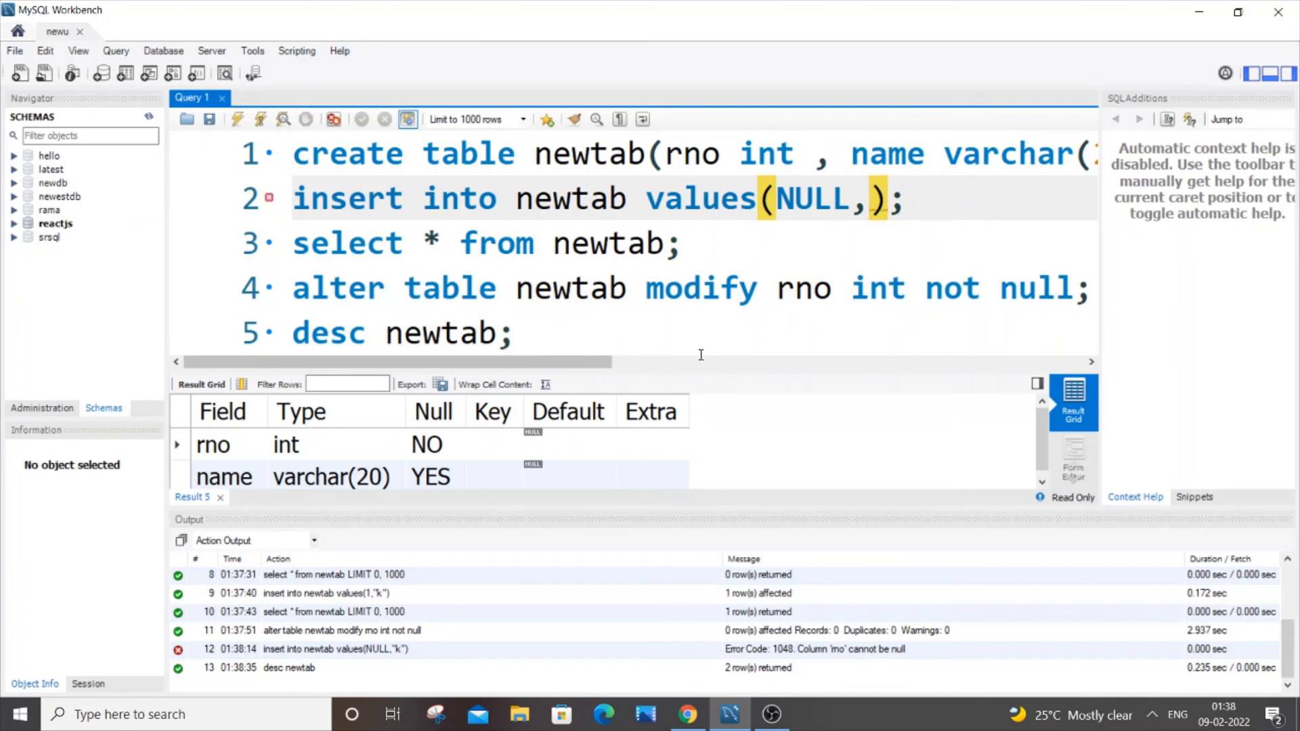
text(NULL)
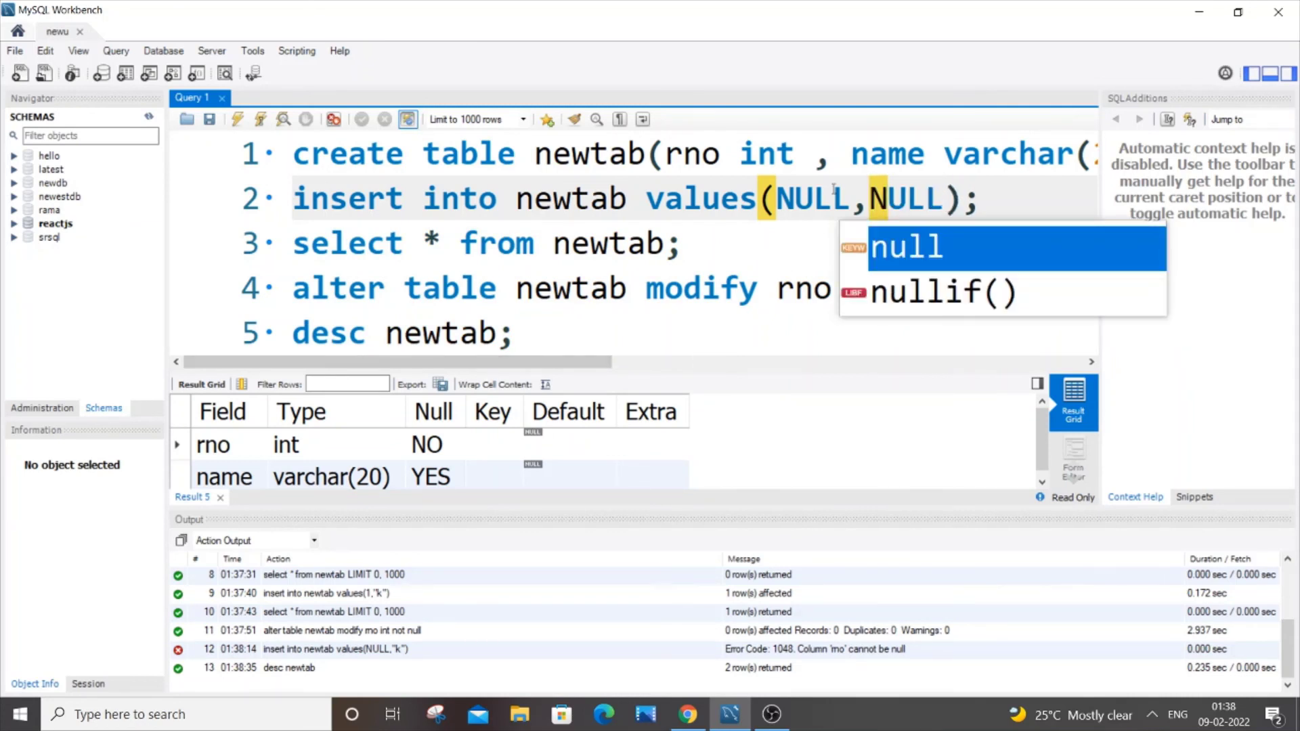
key(Left)
key(Left)
key(Left)
key(BackSpace)
key(BackSpace)
key(BackSpace)
key(BackSpace)
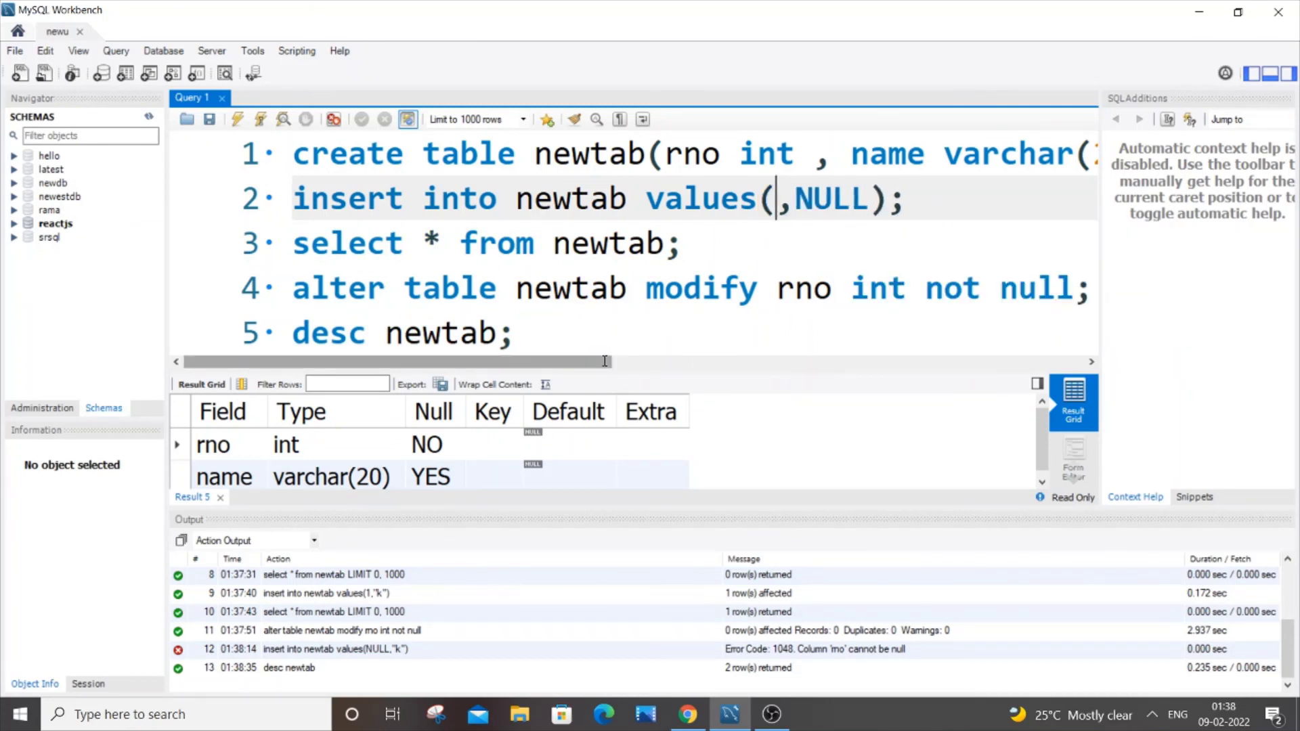
text(2)
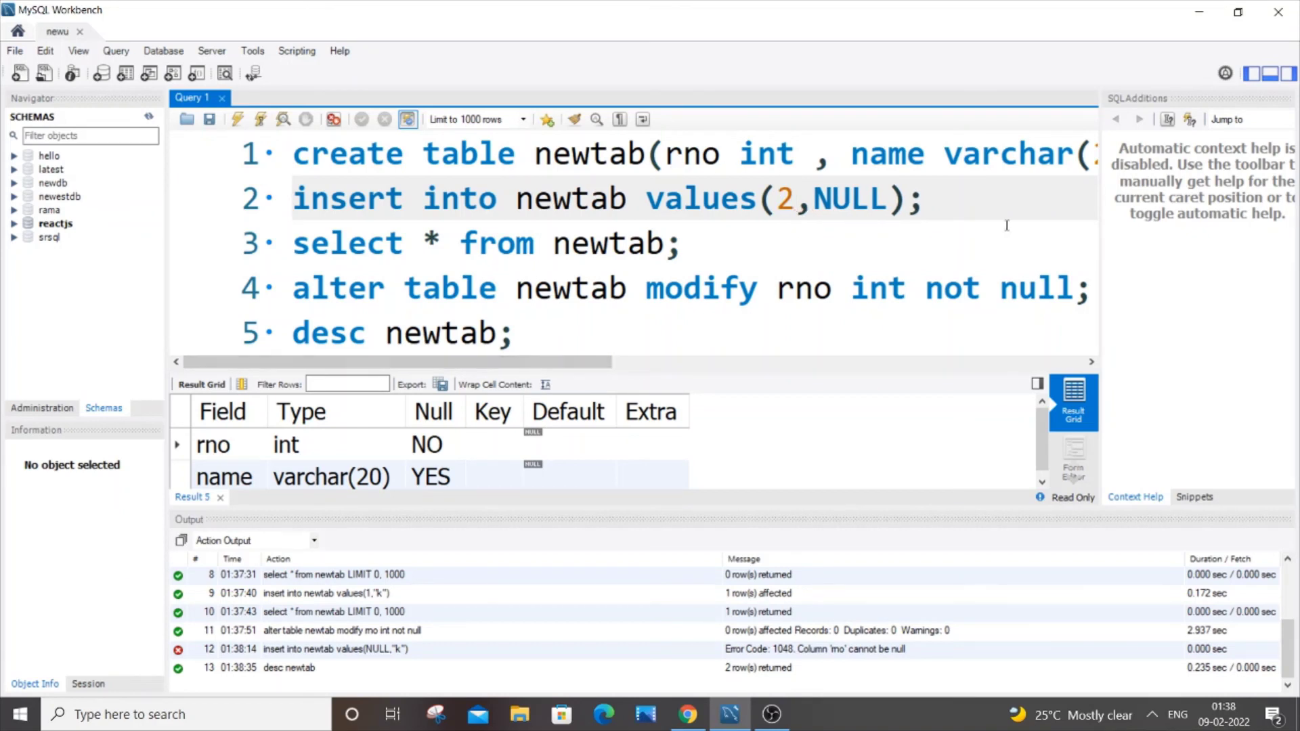
drag(922, 199, 302, 214)
click(237, 120)
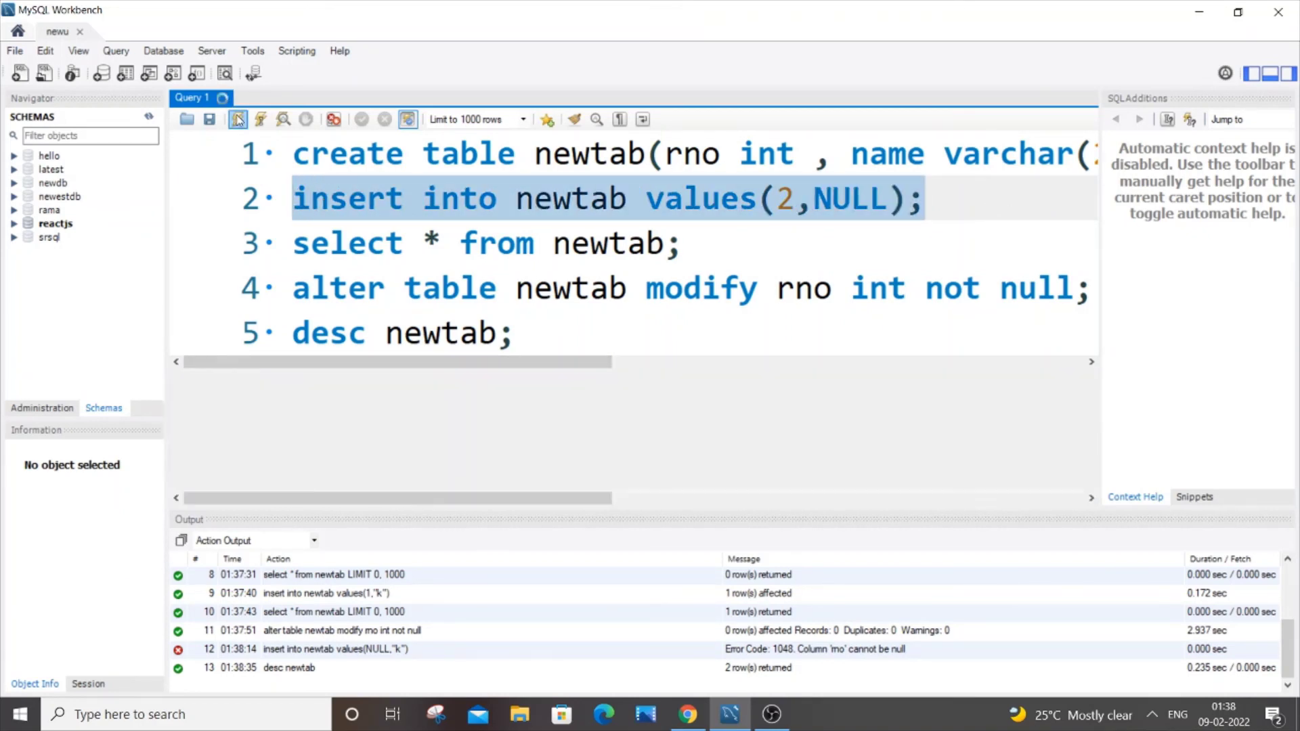
drag(681, 247, 285, 249)
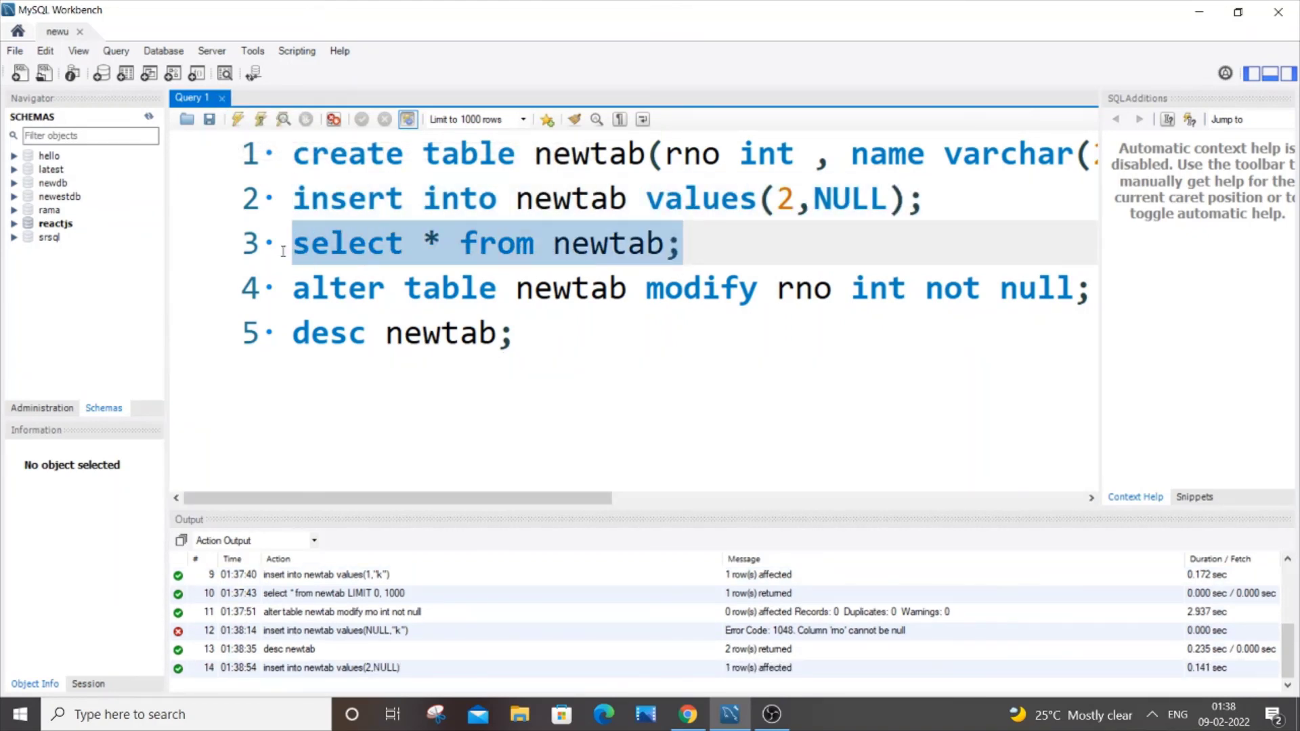
click(237, 118)
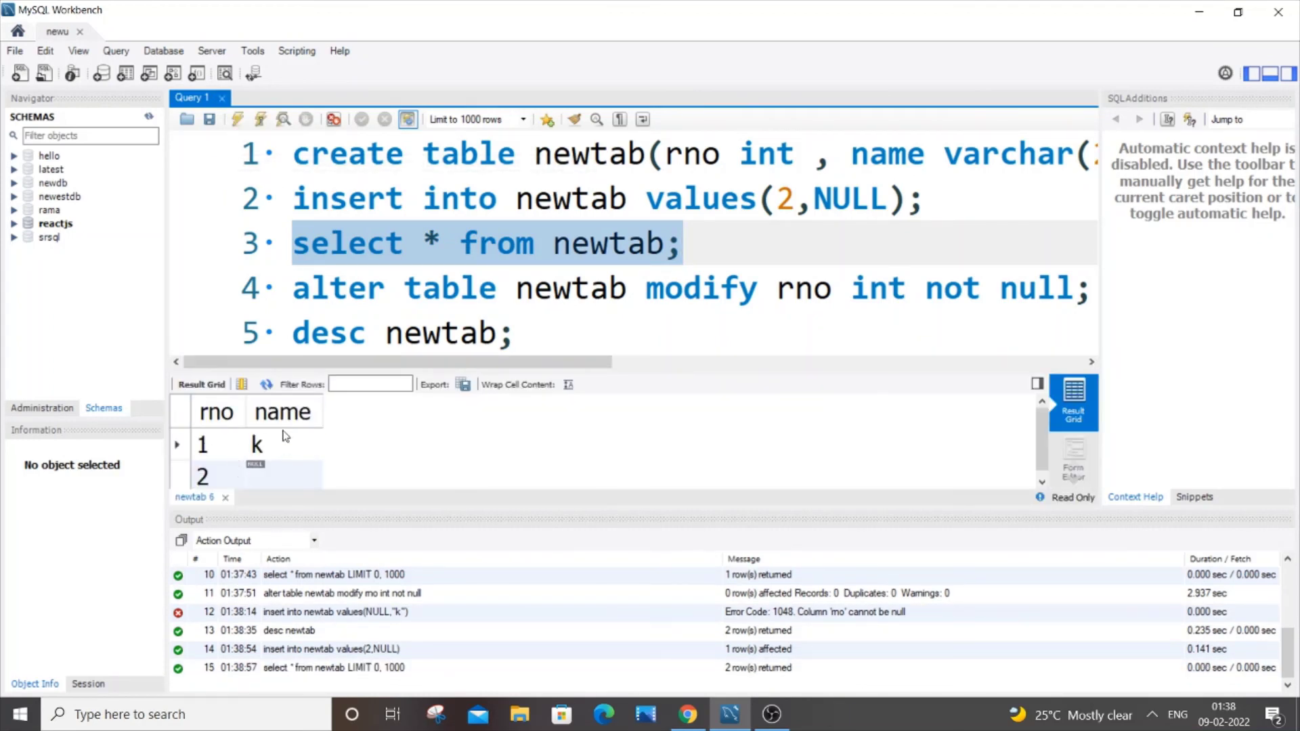